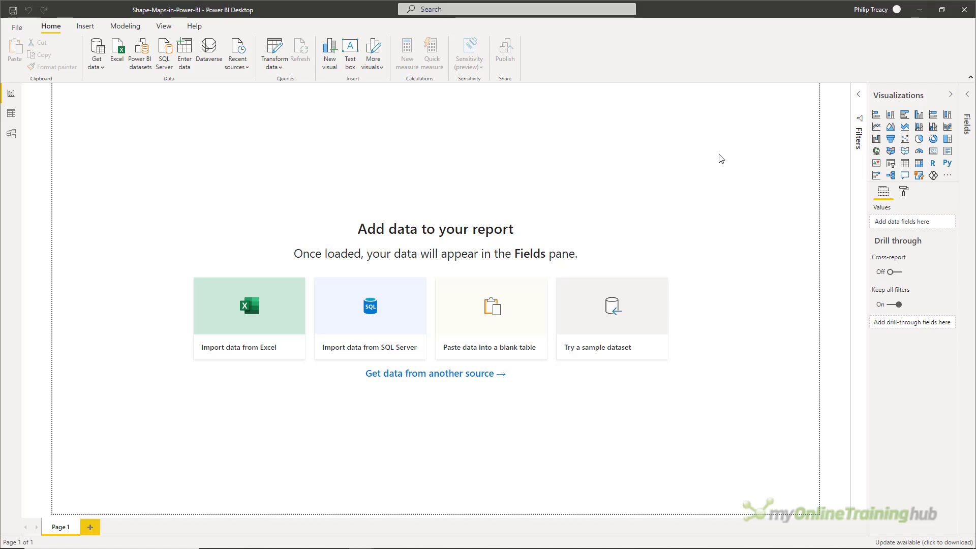
Confirm 'Shape map visual' is ticked under Preview features in Options, then close Options
left_click(17, 26)
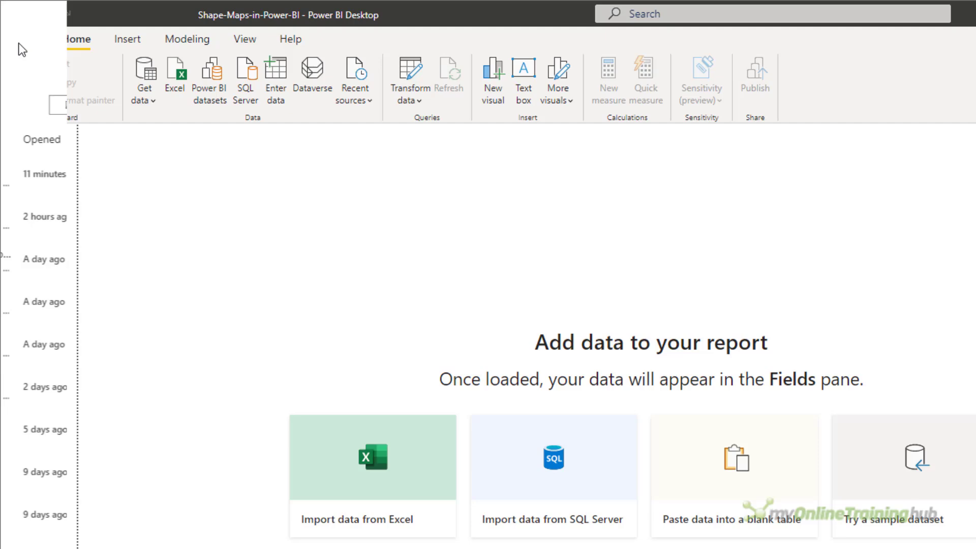
left_click(46, 280)
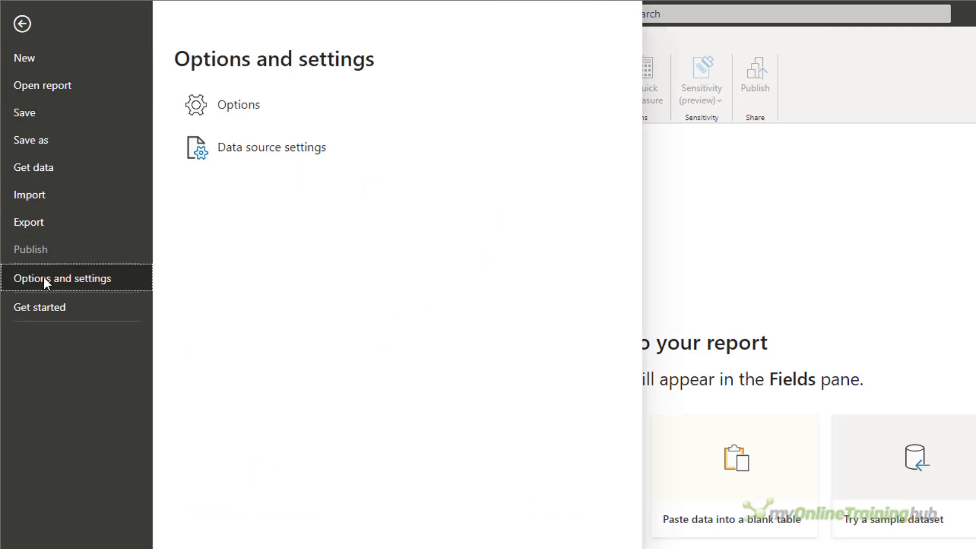
left_click(259, 105)
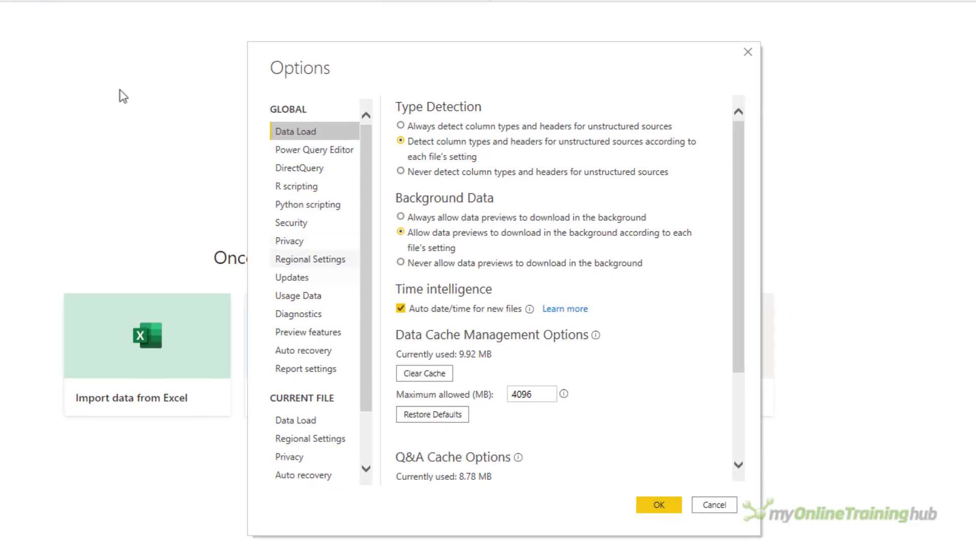
left_click(319, 332)
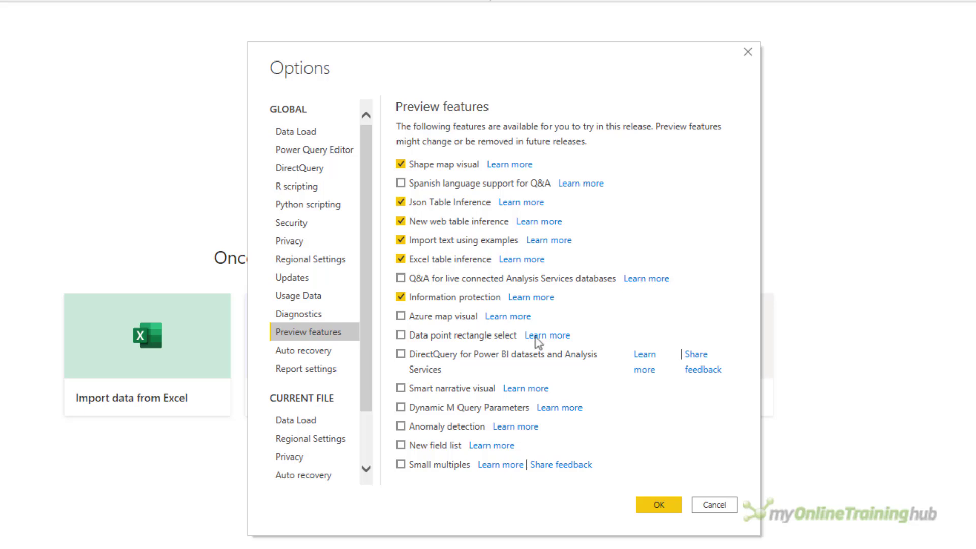
left_click(656, 505)
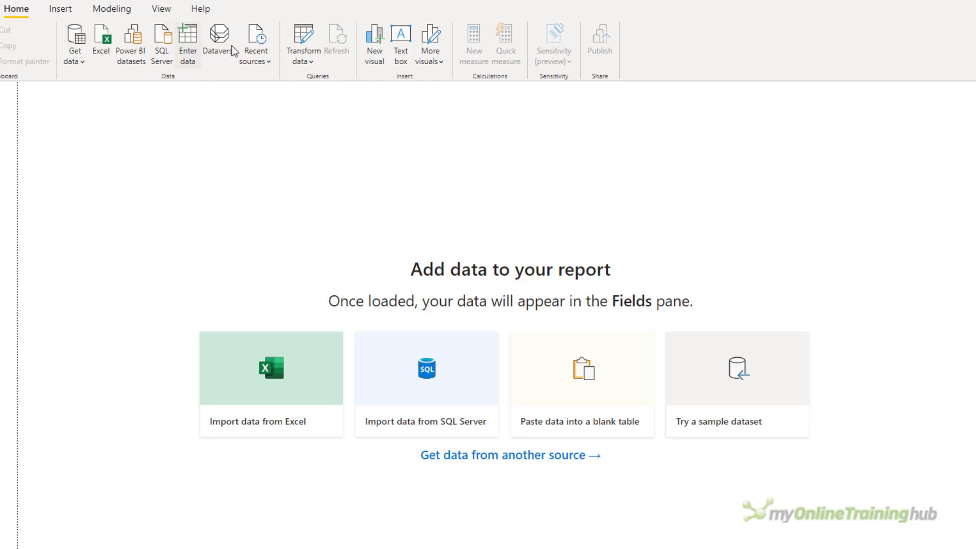
Paste the eight Australian state population rows, name the table Australia, and load it
left_click(186, 38)
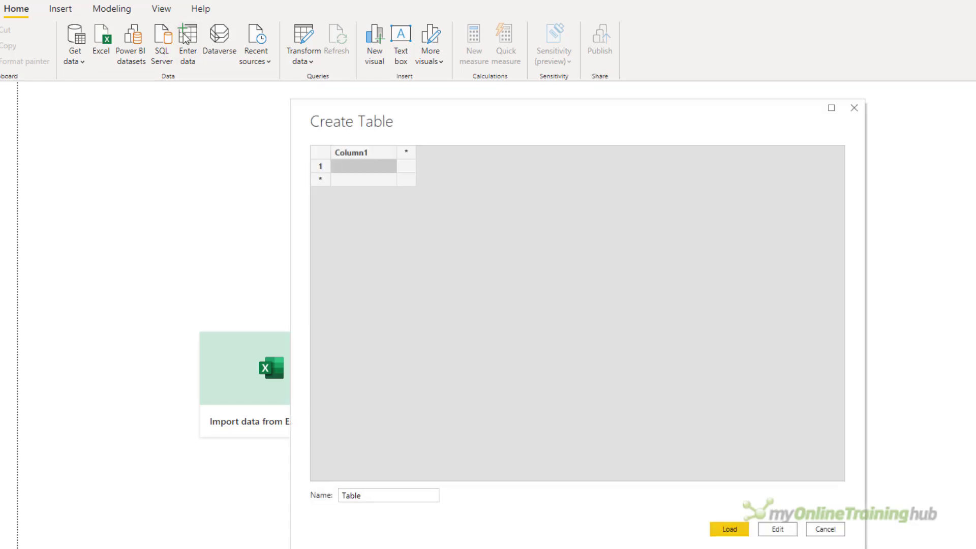
right_click(353, 151)
left_click(392, 188)
double_click(382, 496)
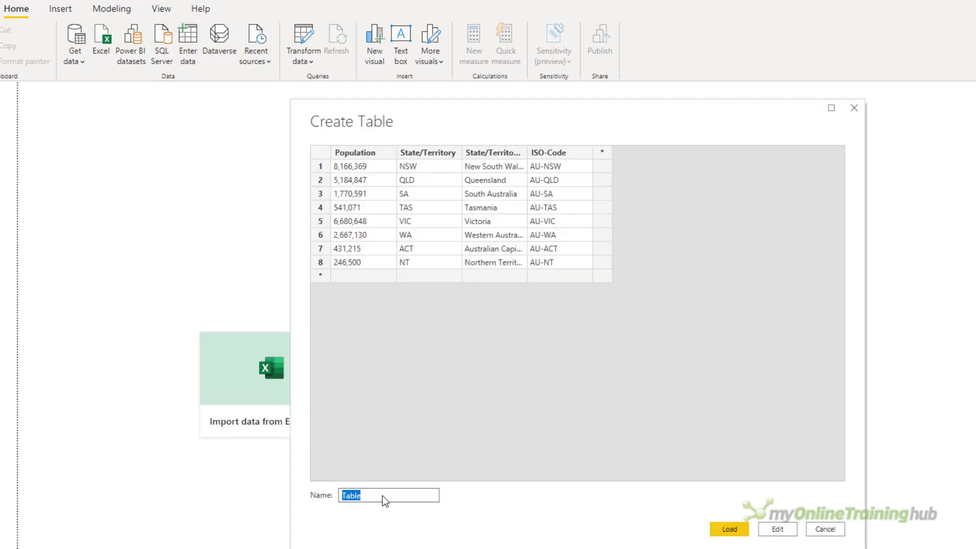
type("Australia")
left_click(727, 529)
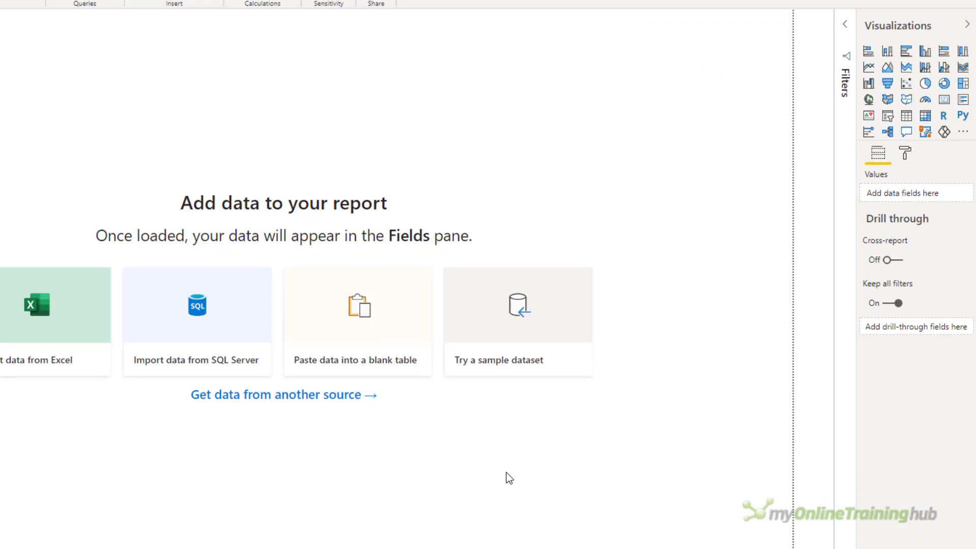
Add a shape map with Population values and State/Territory locations, then enlarge it
left_click(781, 93)
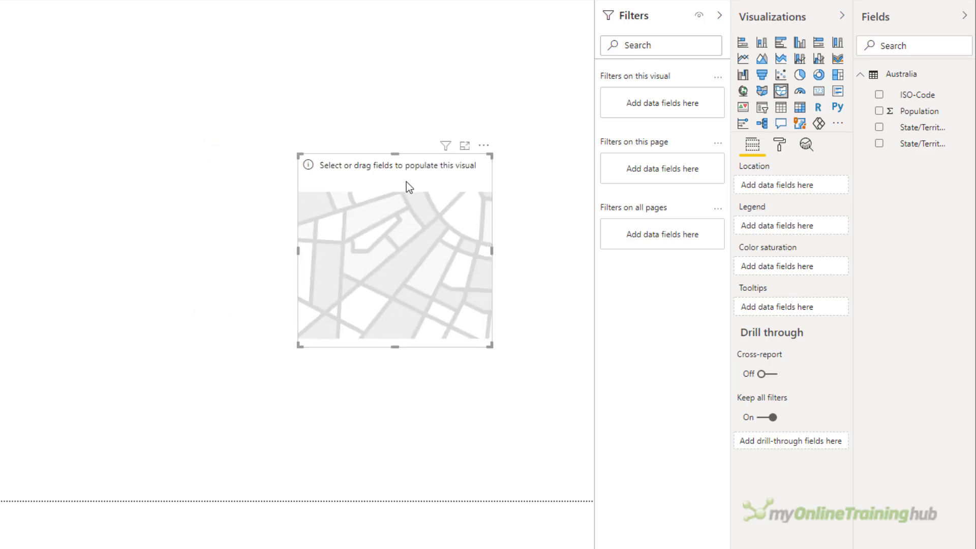
left_click(880, 110)
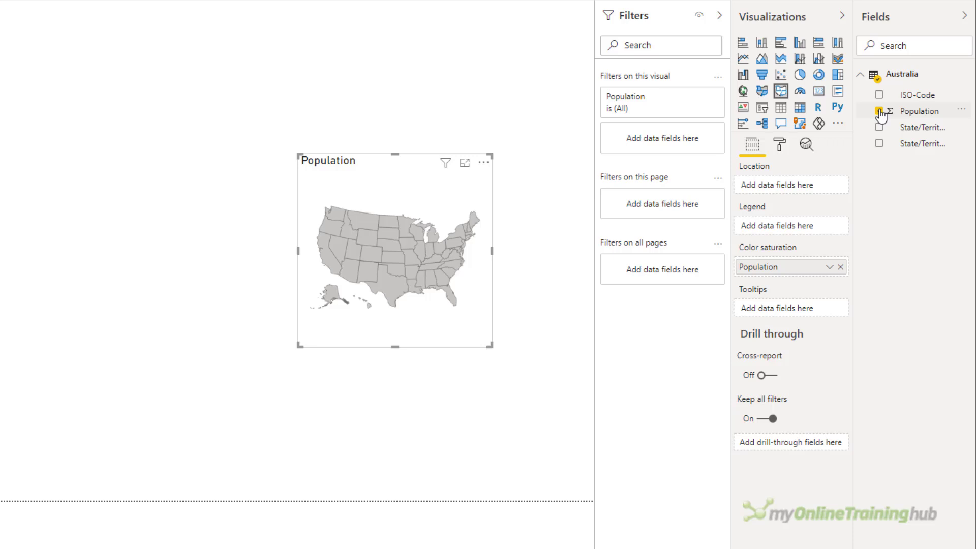
left_click(879, 128)
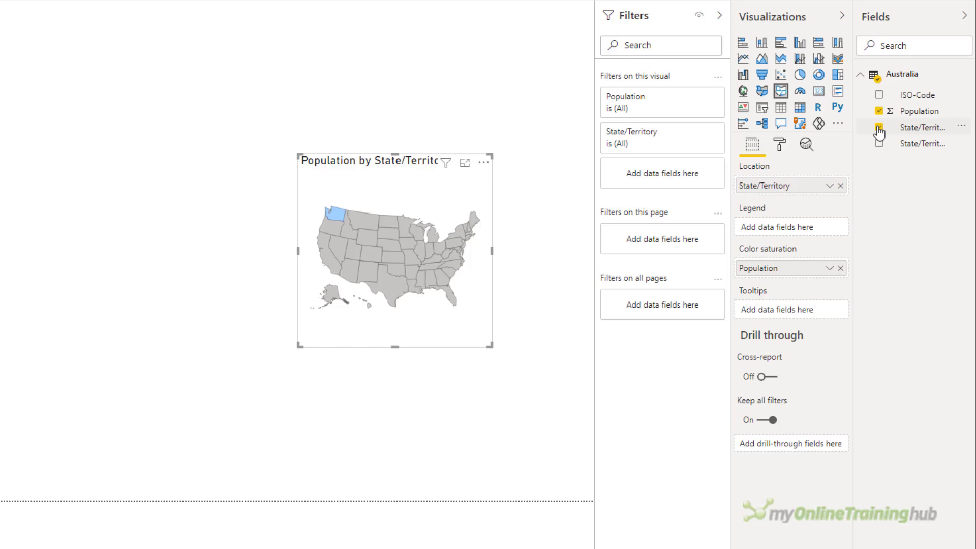
left_click_drag(492, 346, 580, 404)
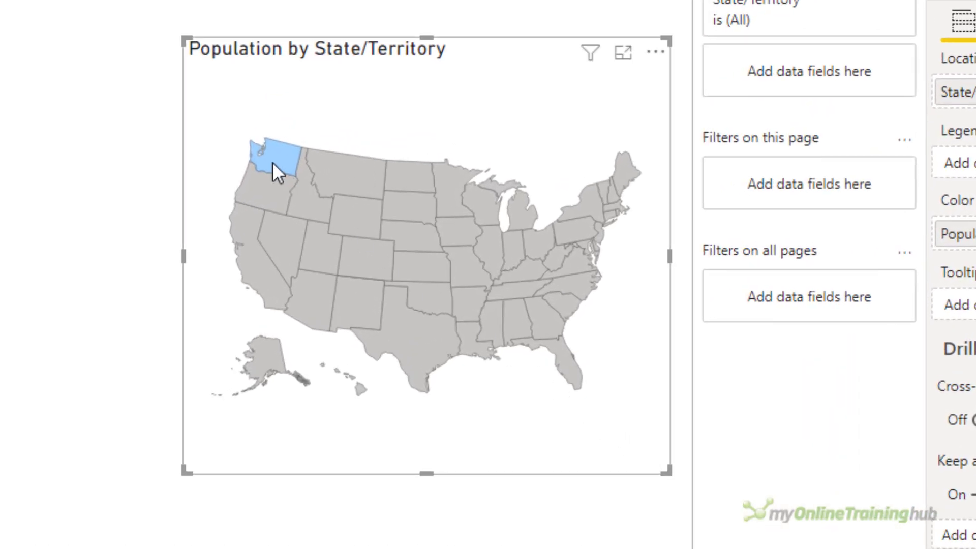
mouse_move(273, 164)
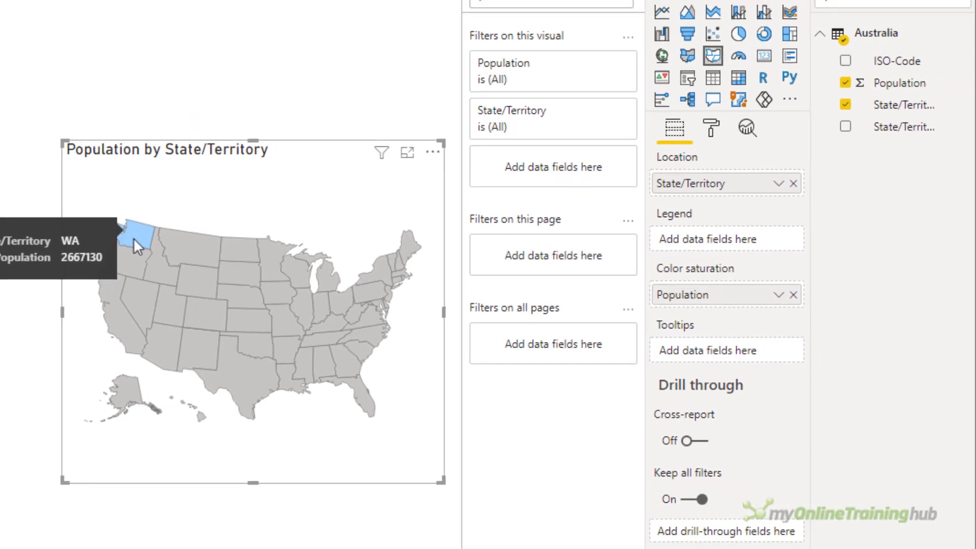
Replace State/Territory with ISO-Code as the shape map's Location field
left_click(793, 184)
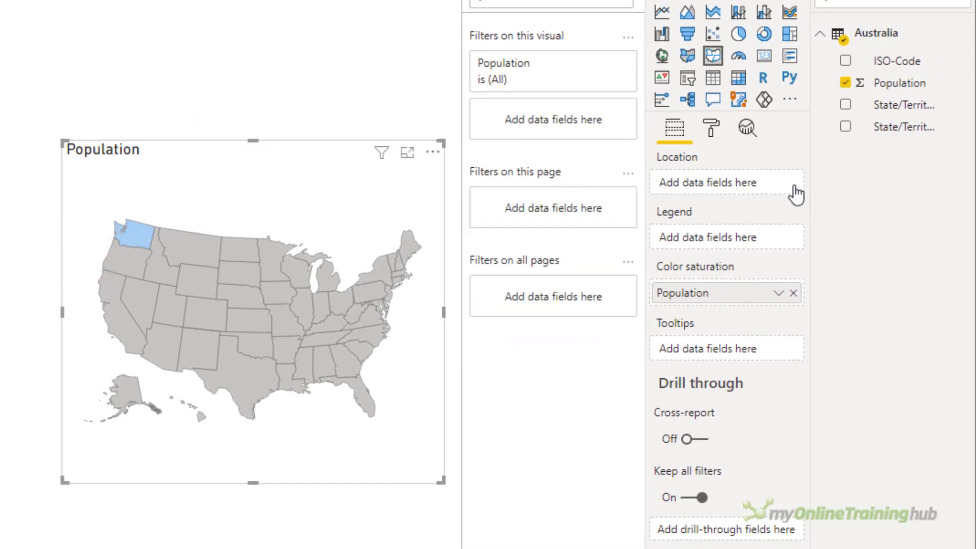
left_click(845, 62)
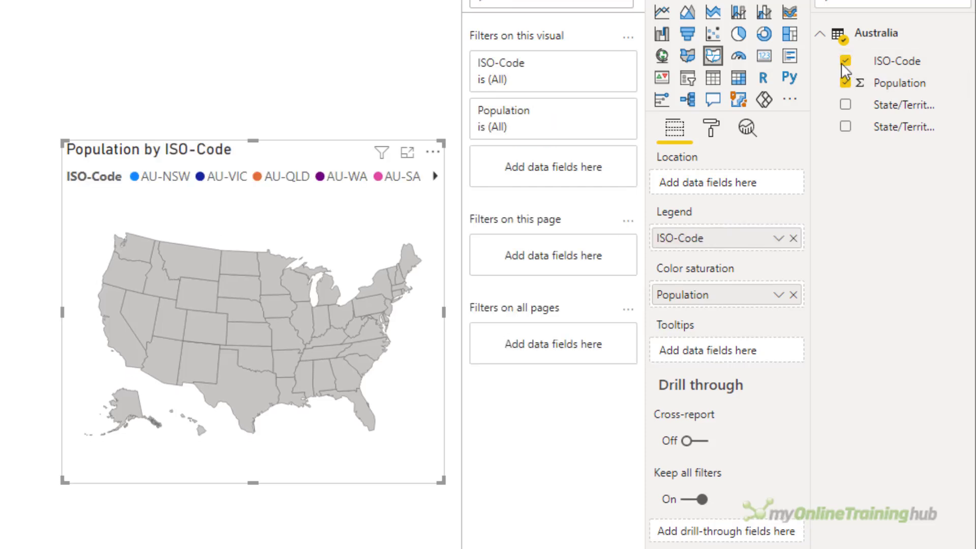
left_click_drag(708, 244, 707, 183)
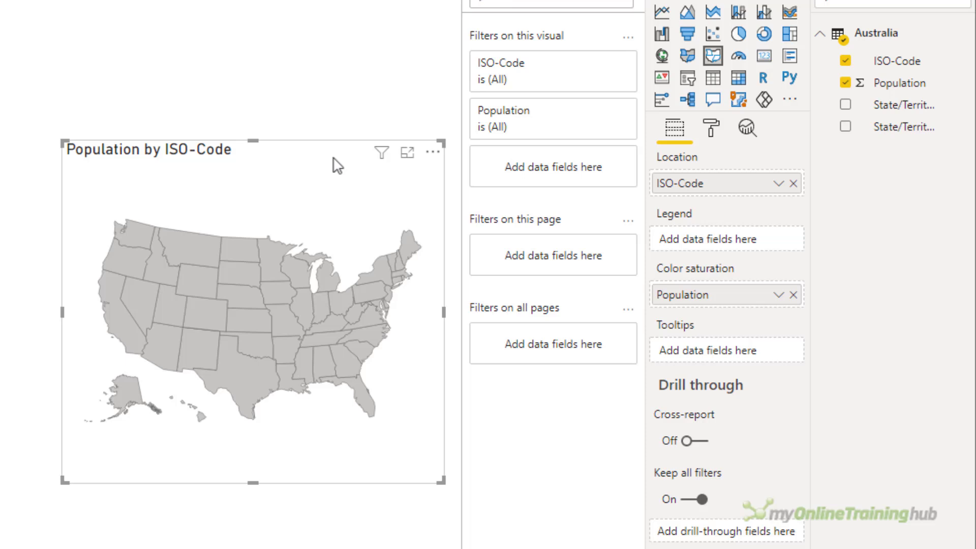
Set the shape map's base map to 'Australia: states'
left_click(711, 128)
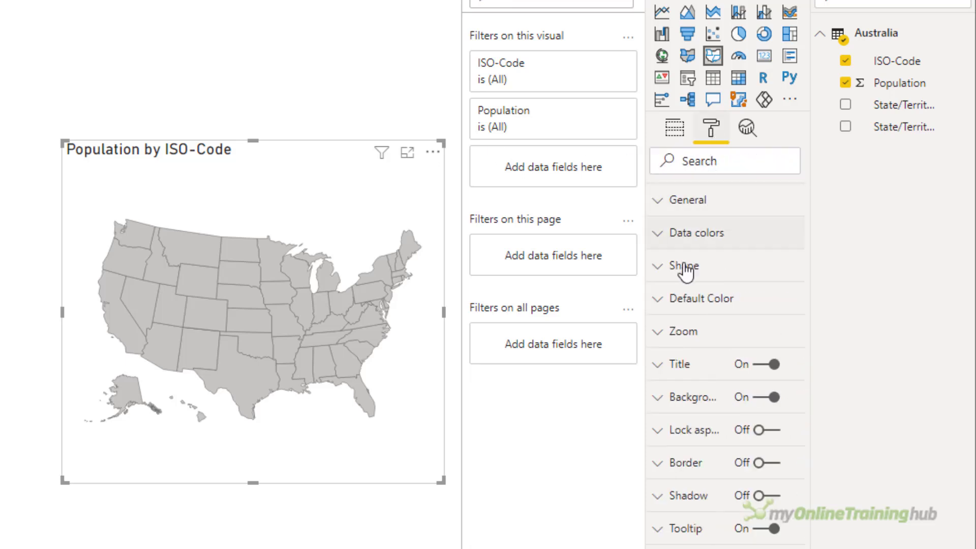
left_click(684, 266)
left_click(781, 305)
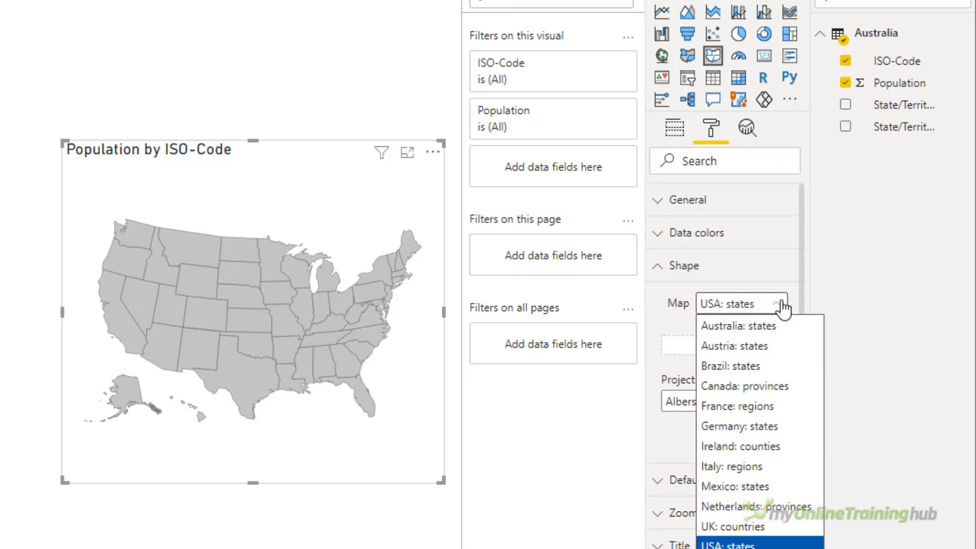
left_click(761, 326)
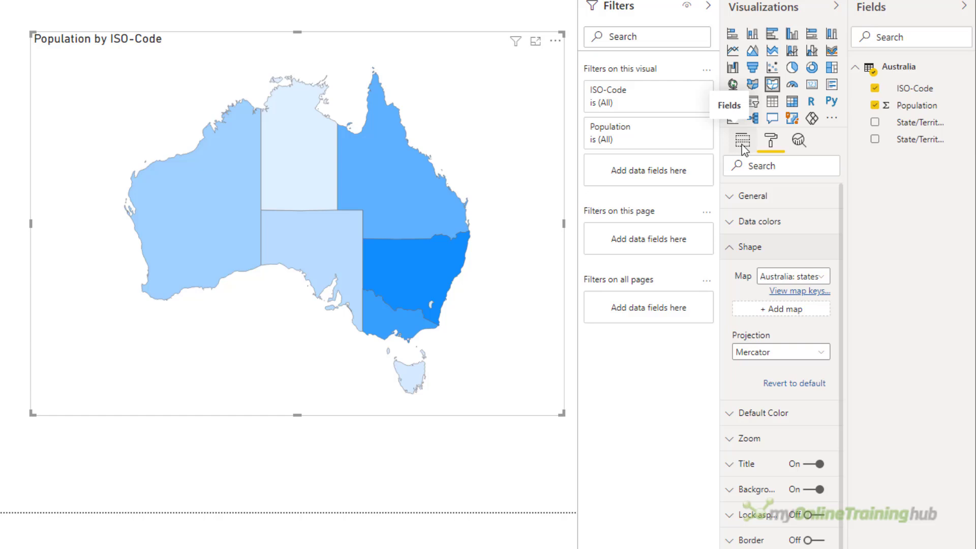
Make State/Territory Name the map's Location, then view the Australian states map keys
left_click(743, 145)
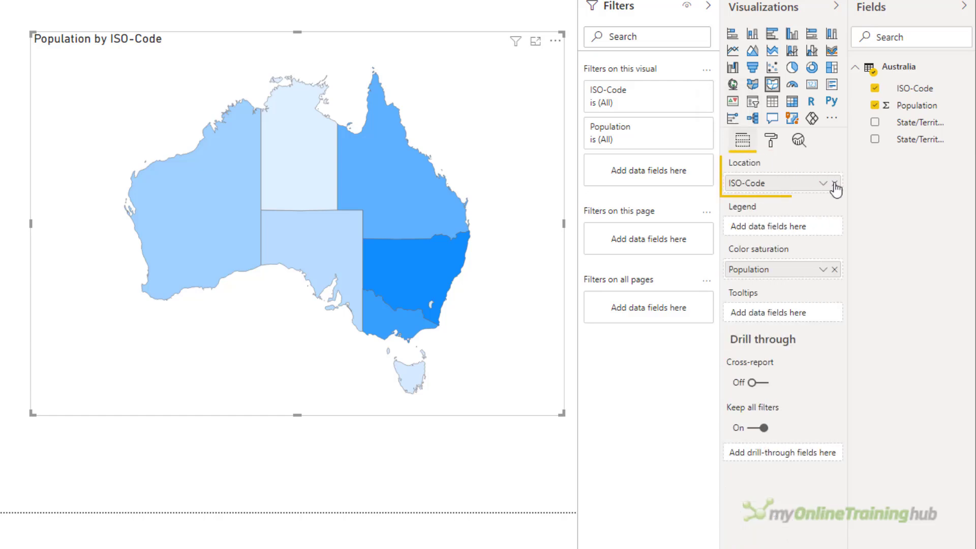
left_click(835, 184)
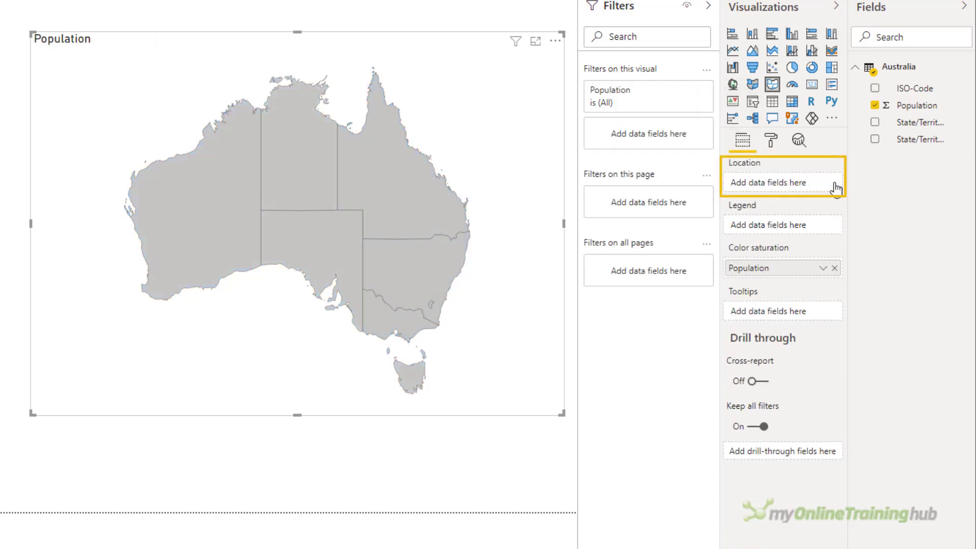
left_click(874, 123)
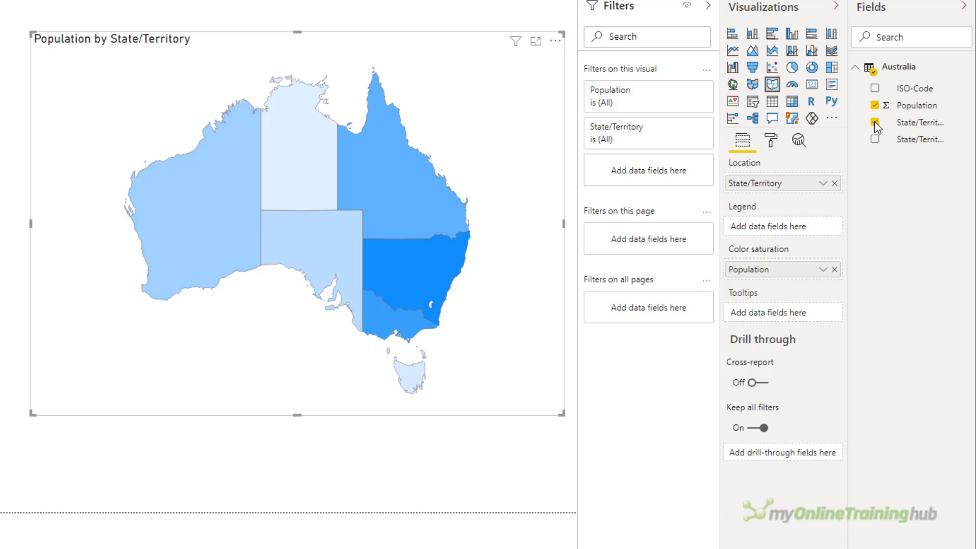
left_click(835, 183)
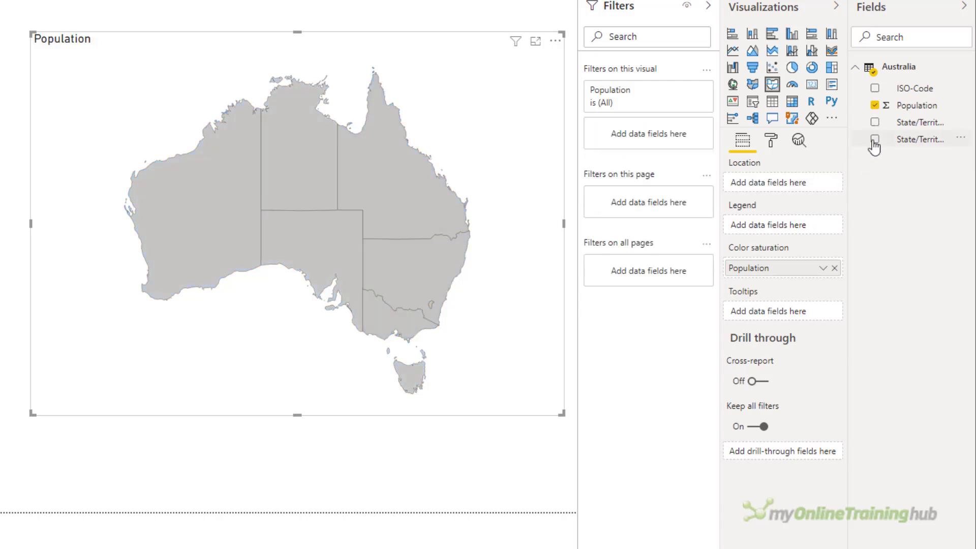
left_click(875, 140)
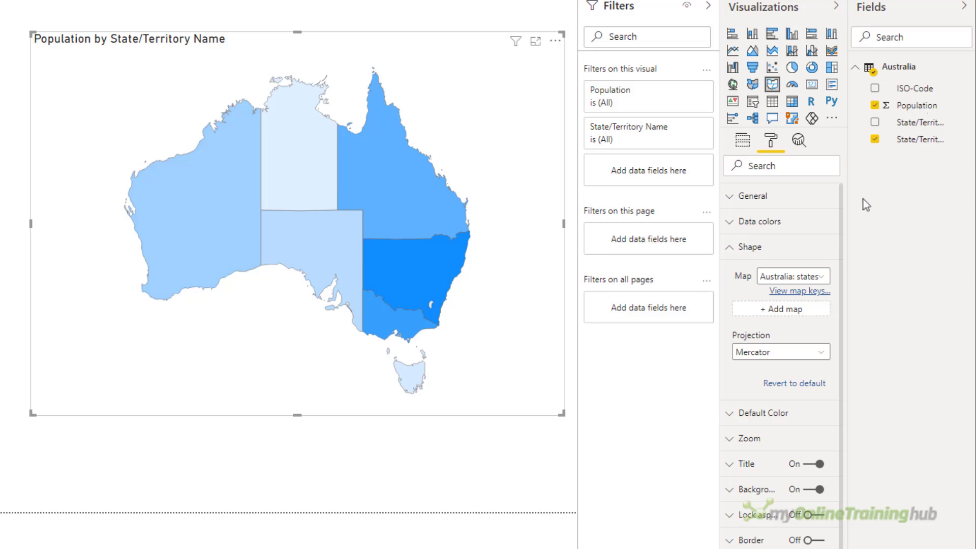
left_click(808, 292)
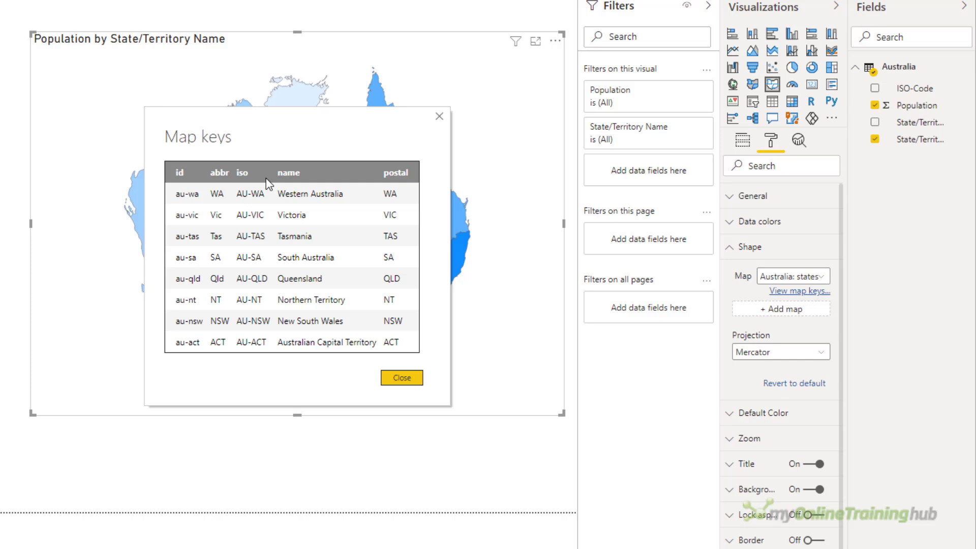
Close the Map keys dialog to return to the Australia population map
left_click(399, 378)
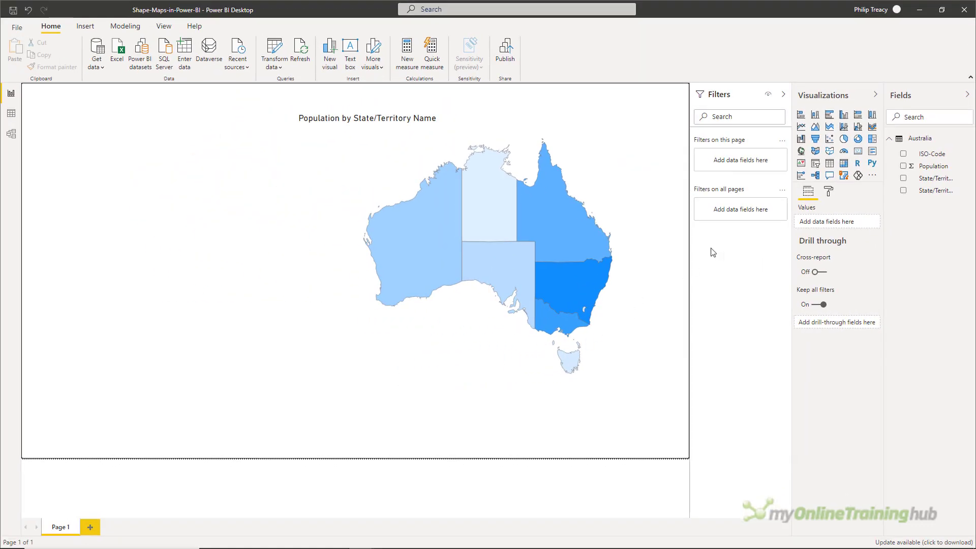
Add a State/Territory Name and Population table, sized and placed beside the map
left_click(830, 163)
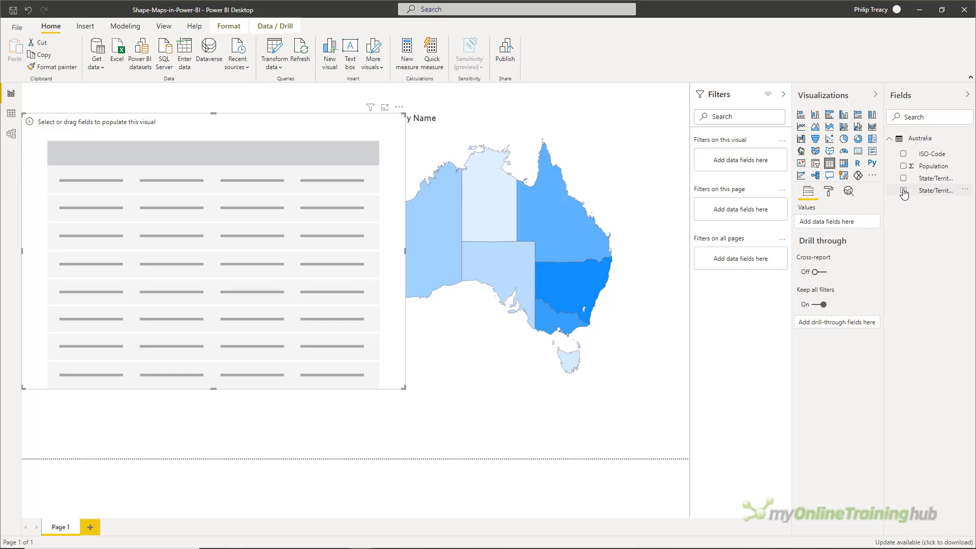
left_click(903, 190)
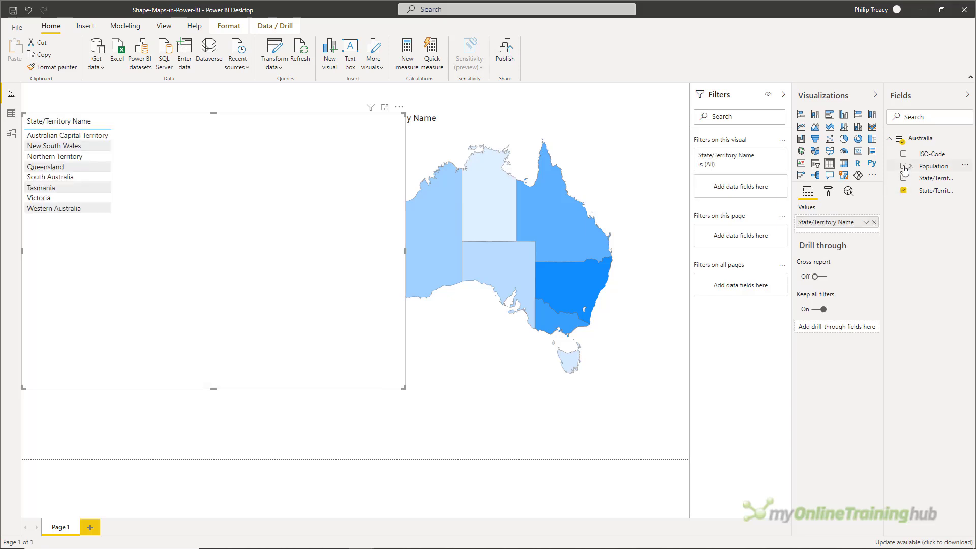
left_click(903, 165)
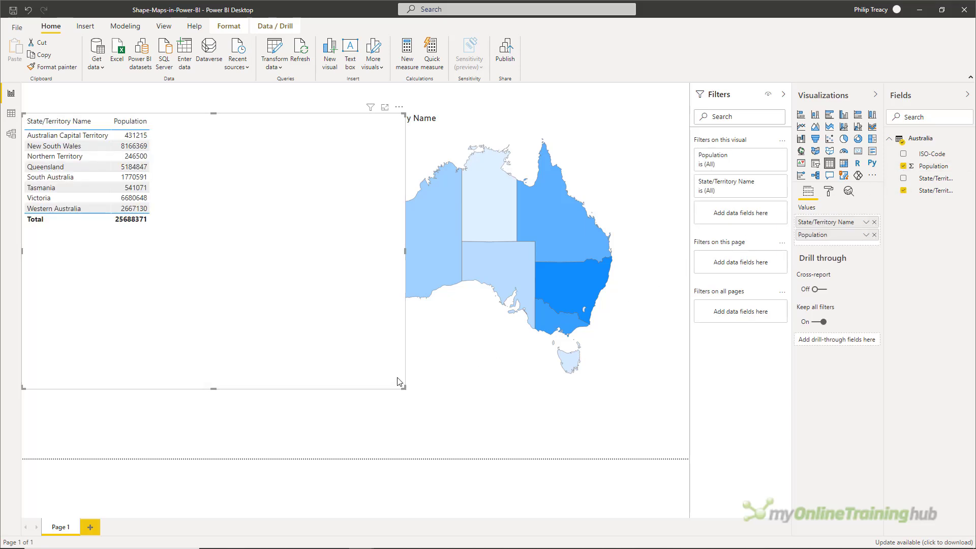
left_click_drag(402, 385, 173, 234)
left_click_drag(171, 122, 268, 145)
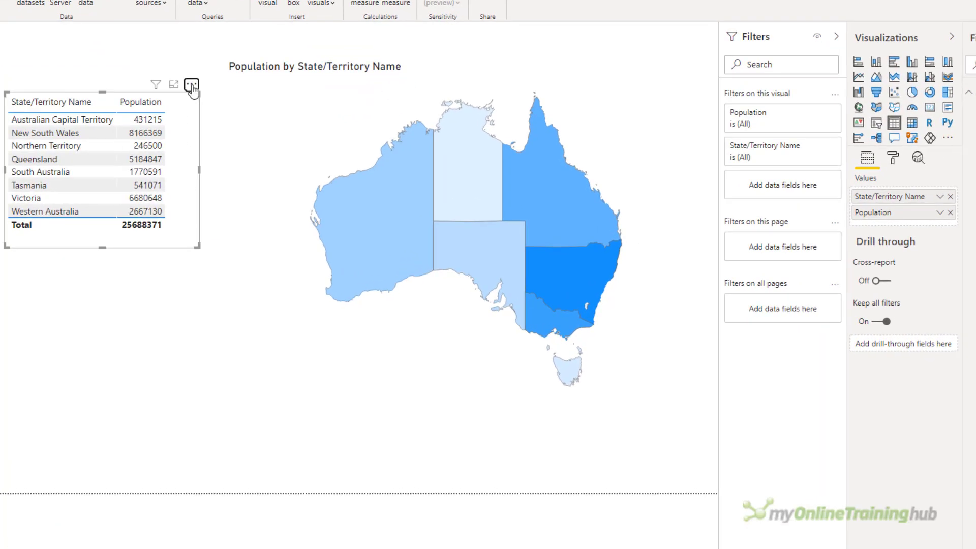
Sort the table by Population, largest first
left_click(191, 84)
mouse_move(285, 203)
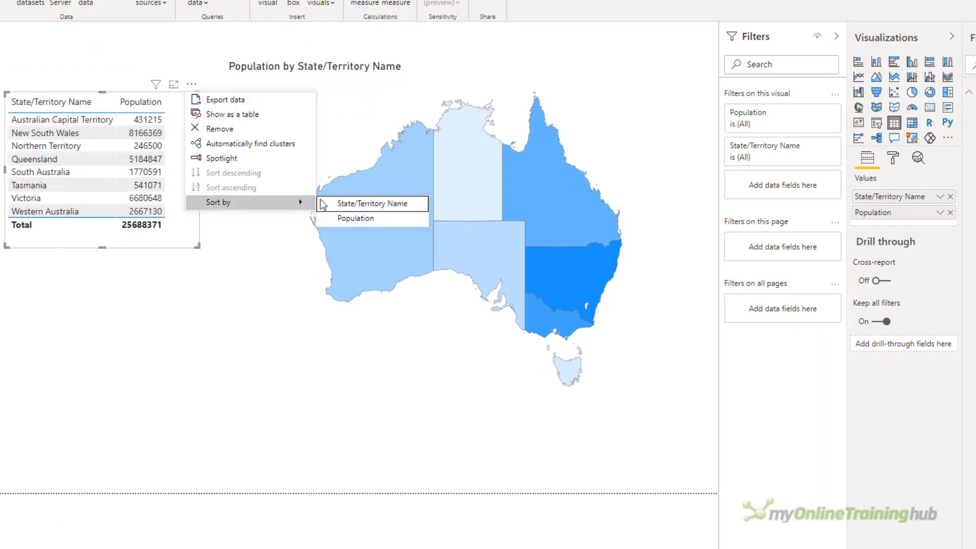
left_click(341, 218)
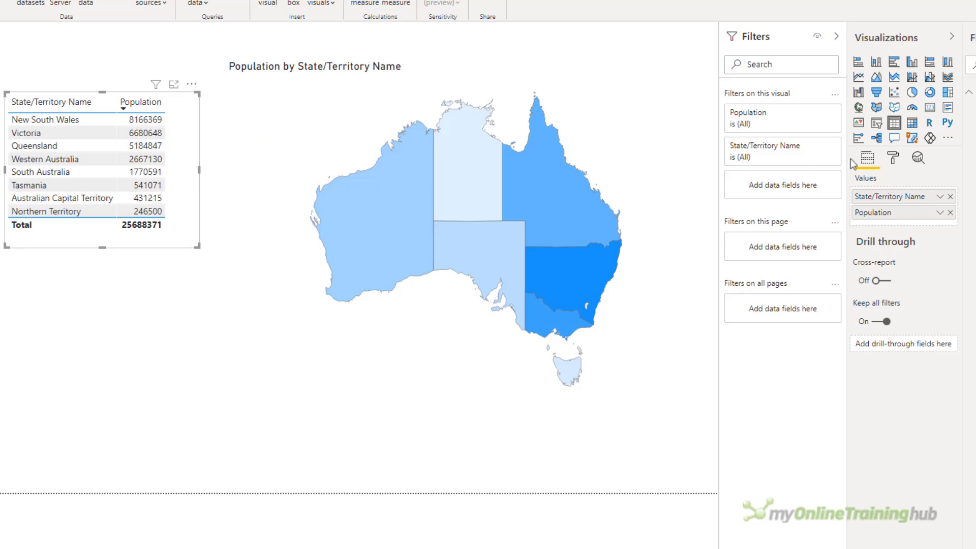
Switch off the table's Total row
left_click(893, 158)
left_click(880, 328)
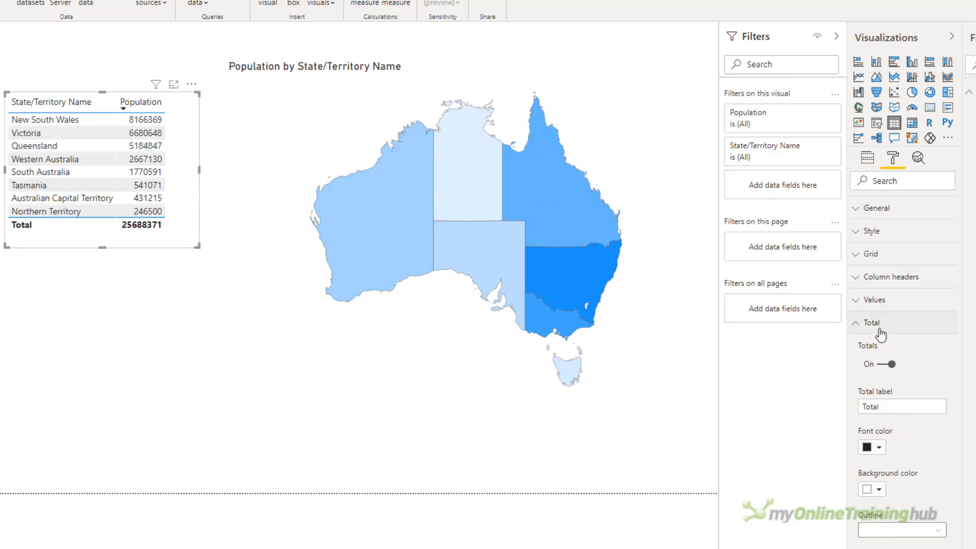
left_click(882, 364)
left_click(860, 328)
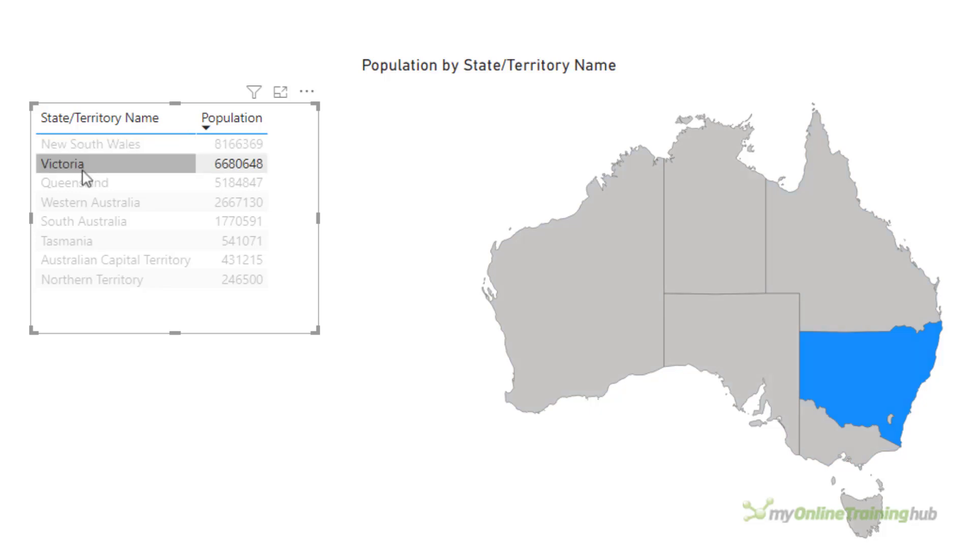
left_click(87, 186)
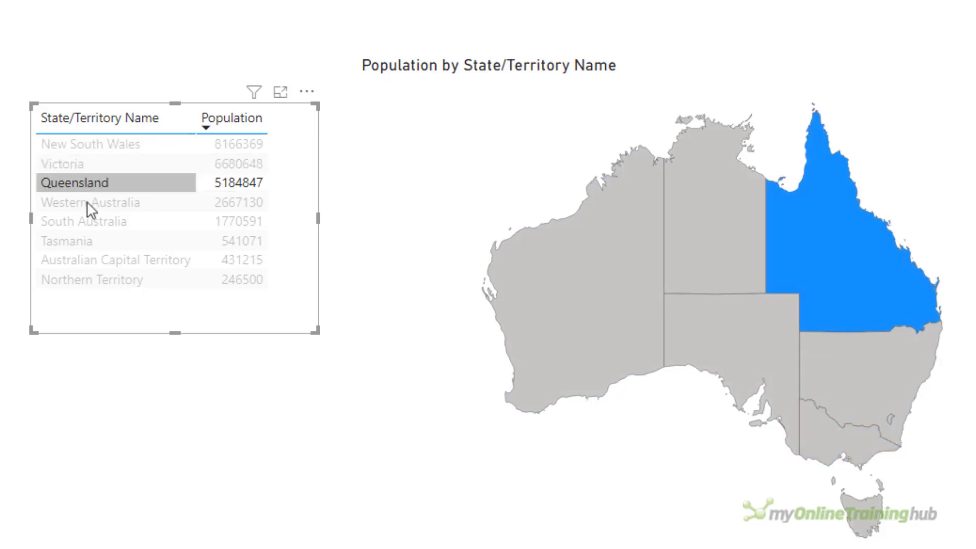
left_click(87, 204)
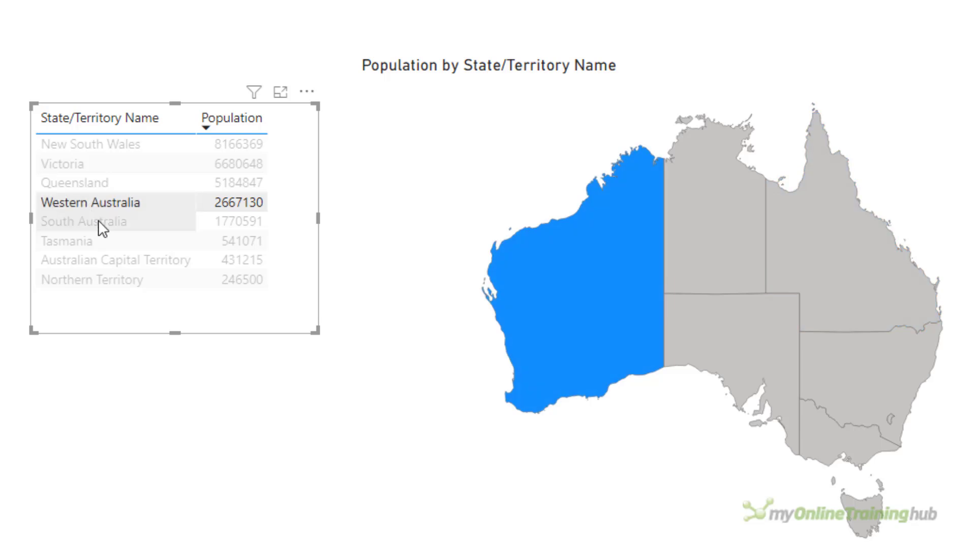
left_click(99, 221)
left_click(102, 241)
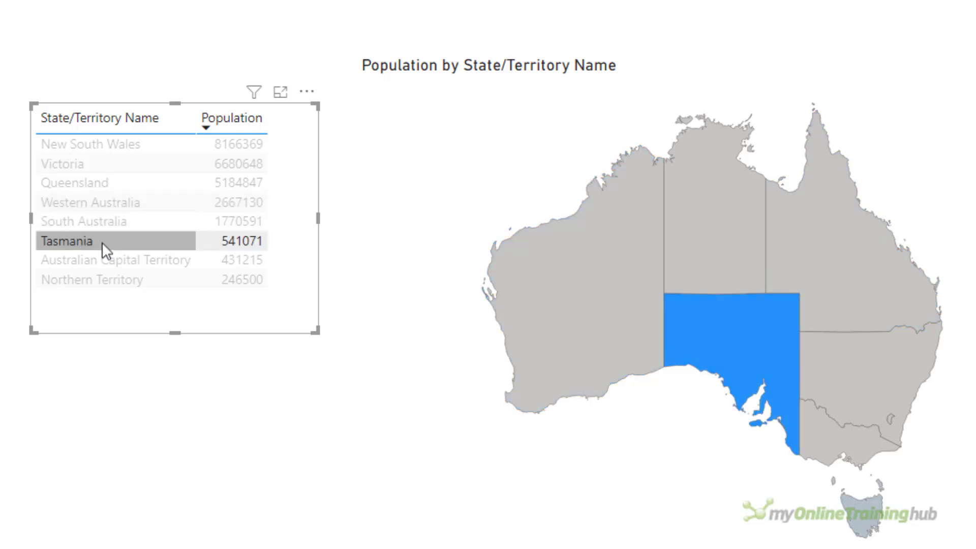
left_click(102, 260)
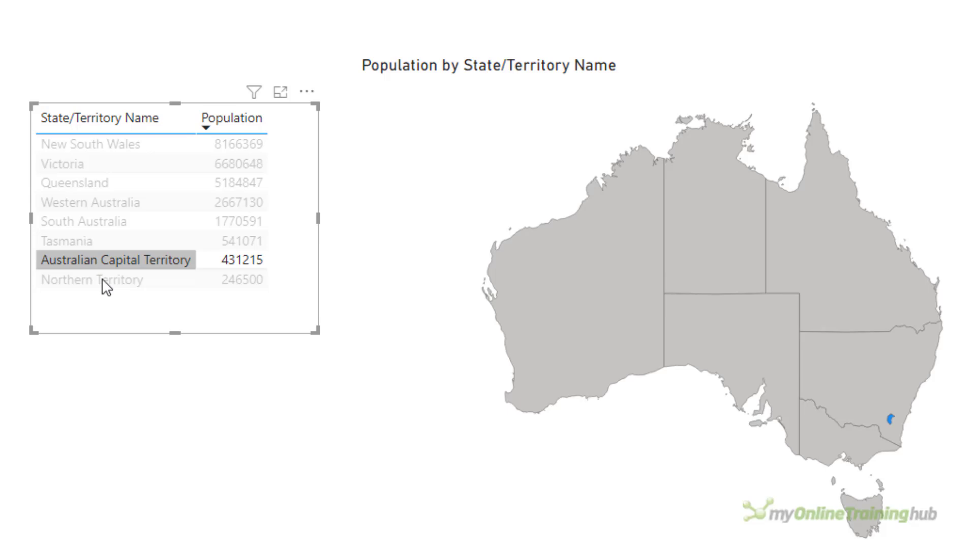
left_click(103, 281)
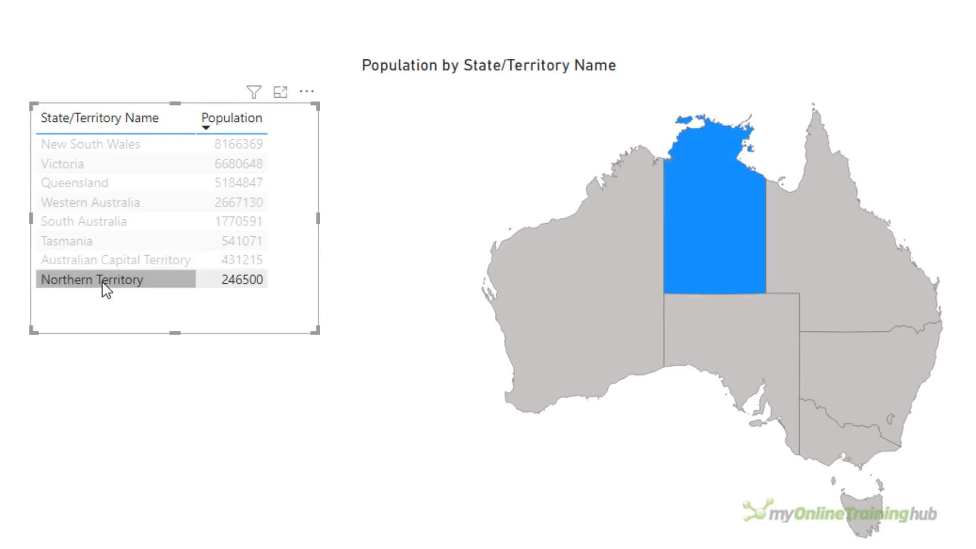
left_click(102, 281)
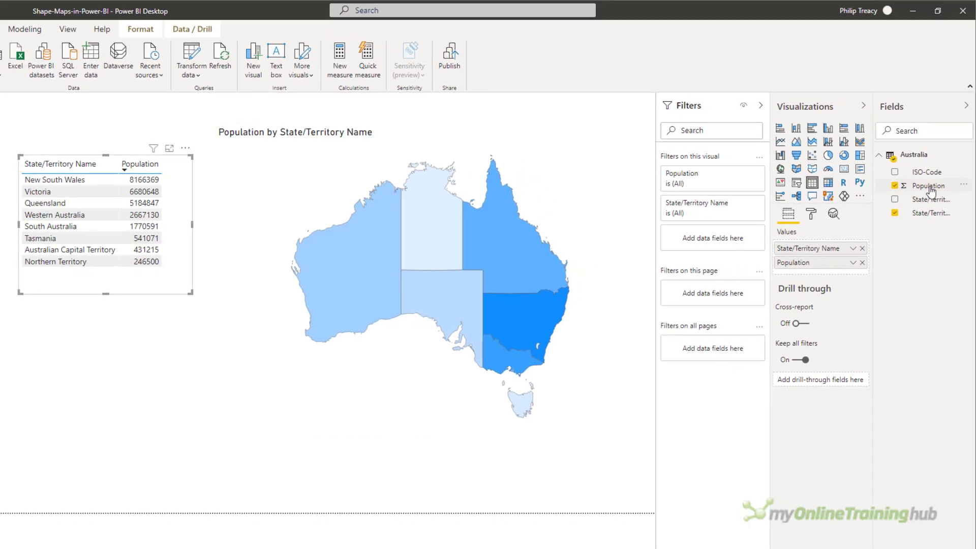
Comma-format Population and give State/Territory Name a blue background scale based on Population
left_click(930, 187)
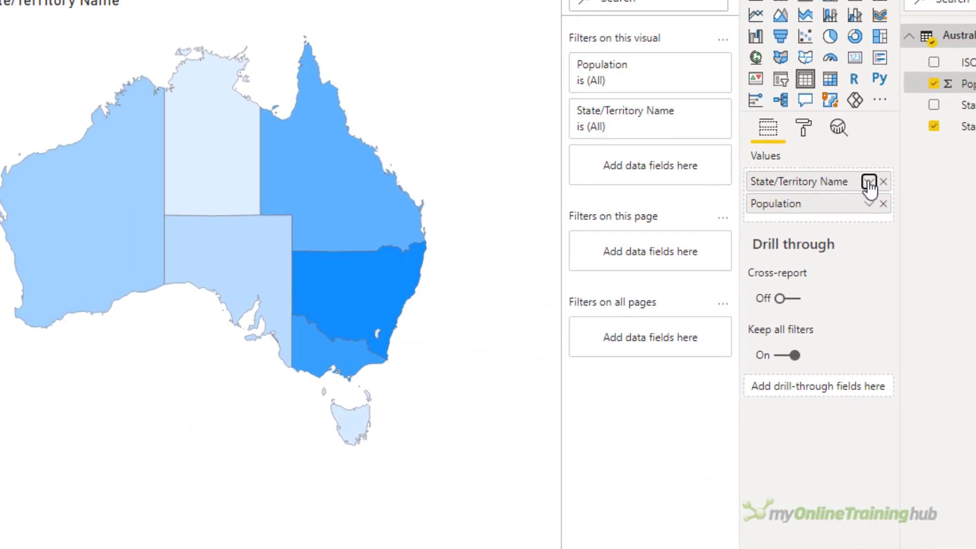
left_click(869, 181)
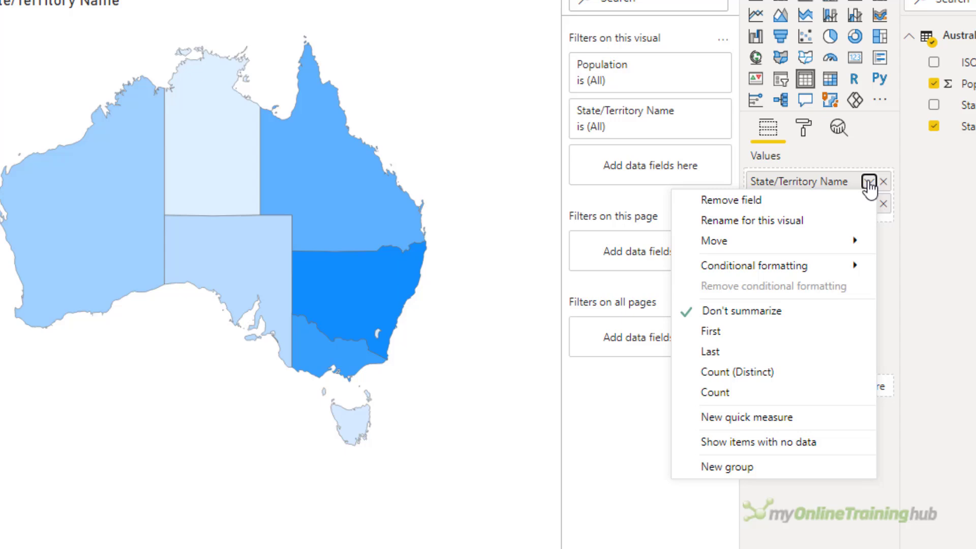
mouse_move(813, 265)
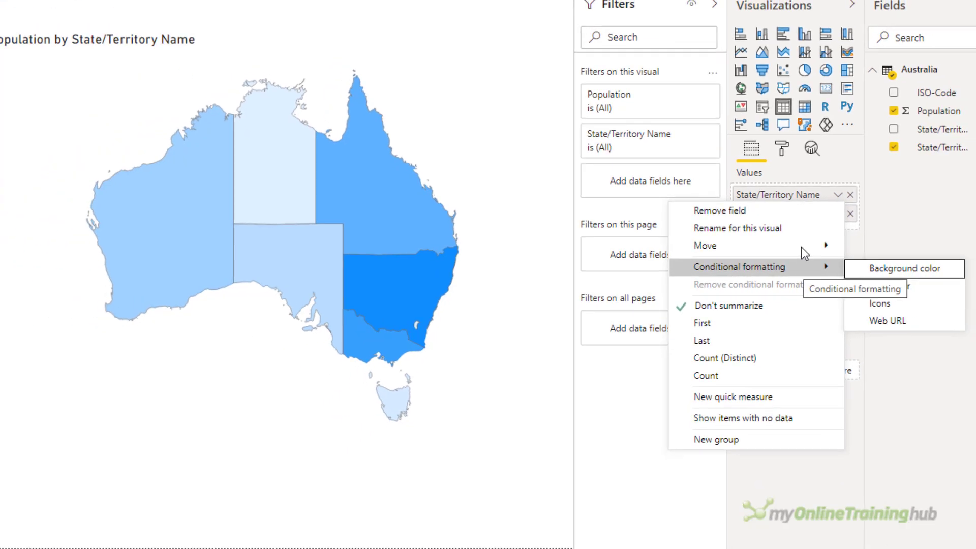
left_click(893, 268)
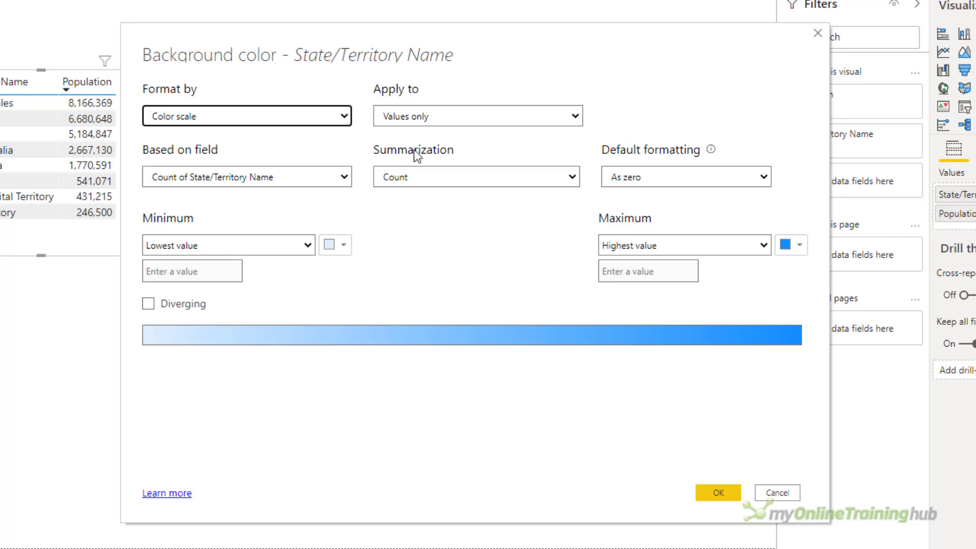
left_click(225, 178)
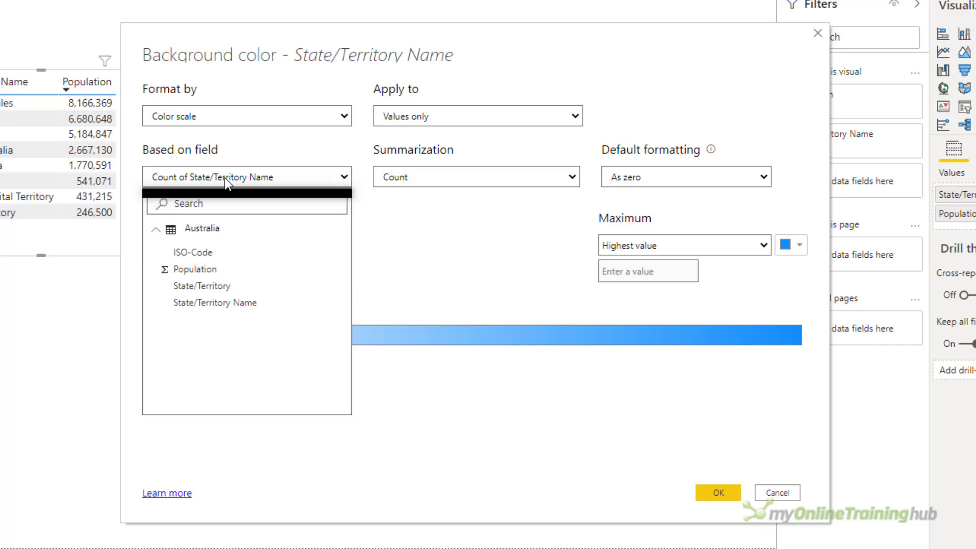
left_click(205, 269)
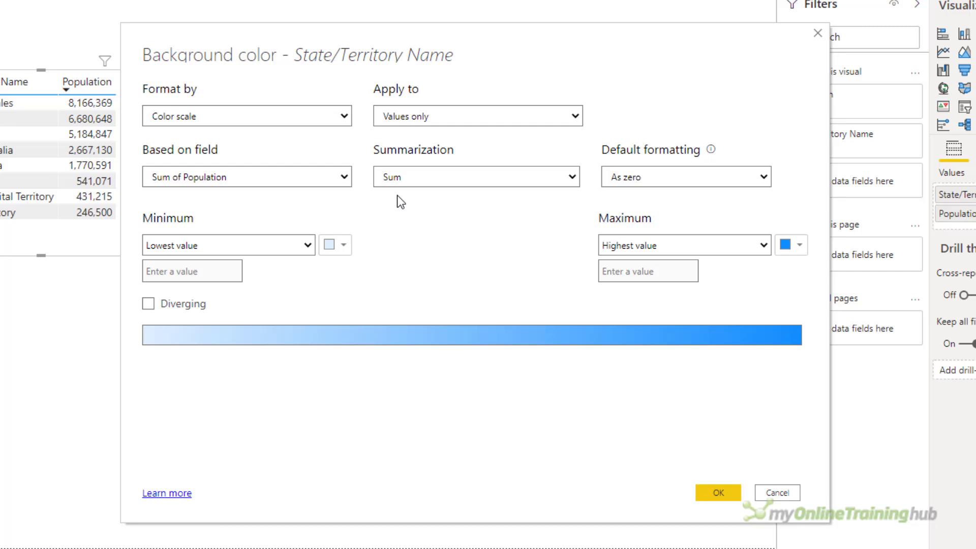
left_click(718, 491)
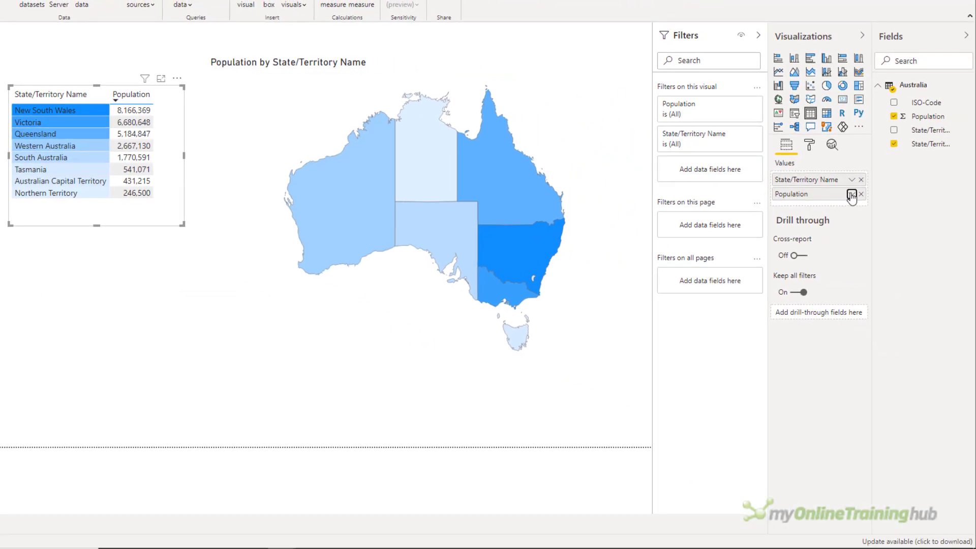
Give the Population column a blue background colour scale based on Sum of Population
left_click(852, 196)
key("Down")
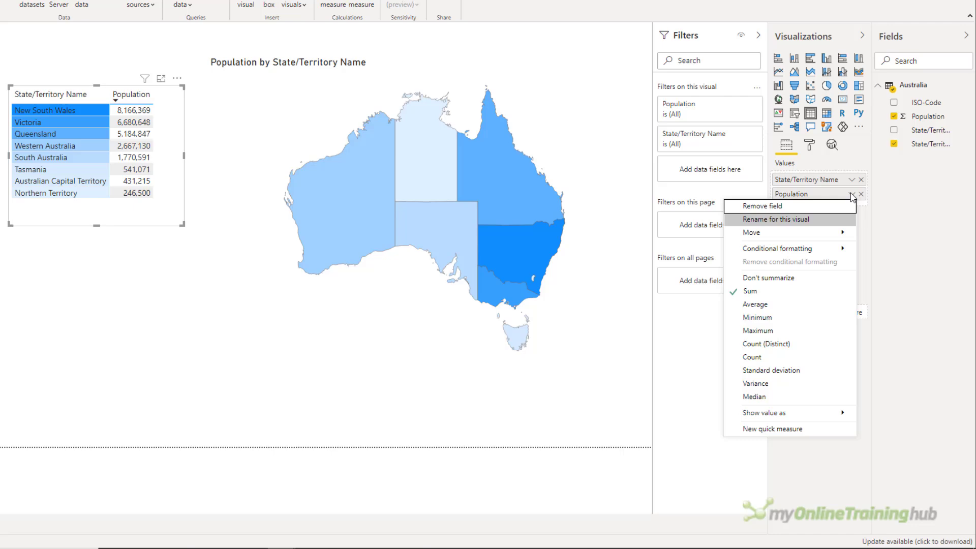
key("Down")
key("Down")
key("Right")
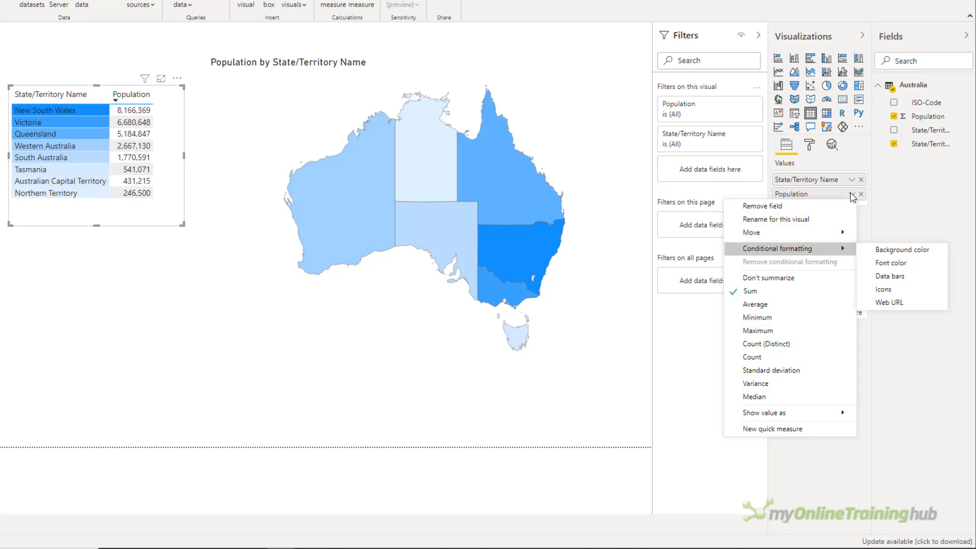
left_click(890, 251)
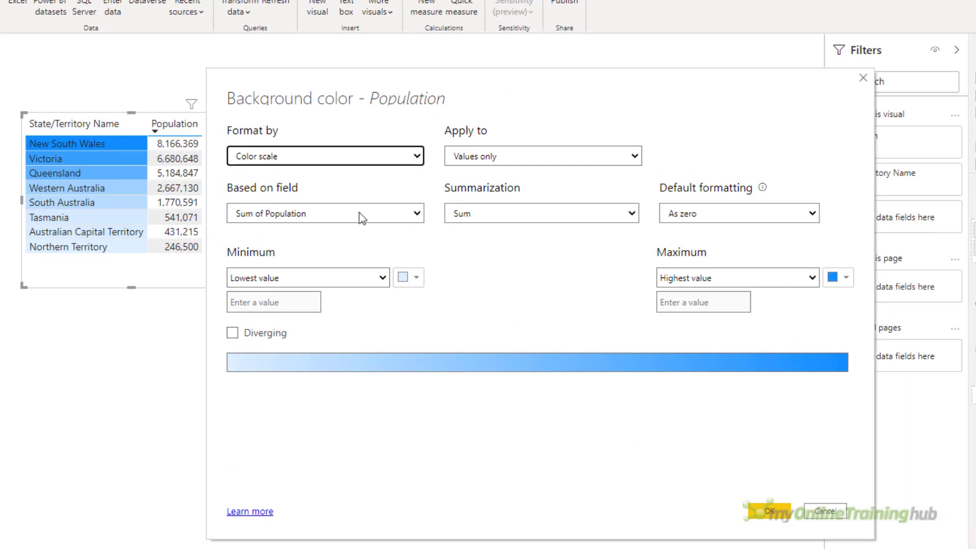
left_click(347, 206)
left_click(298, 302)
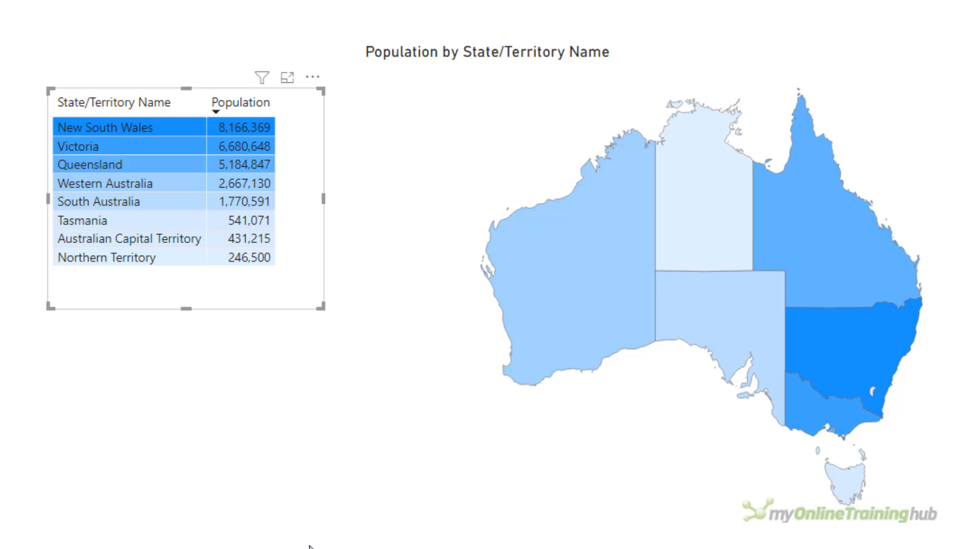
left_click(113, 259)
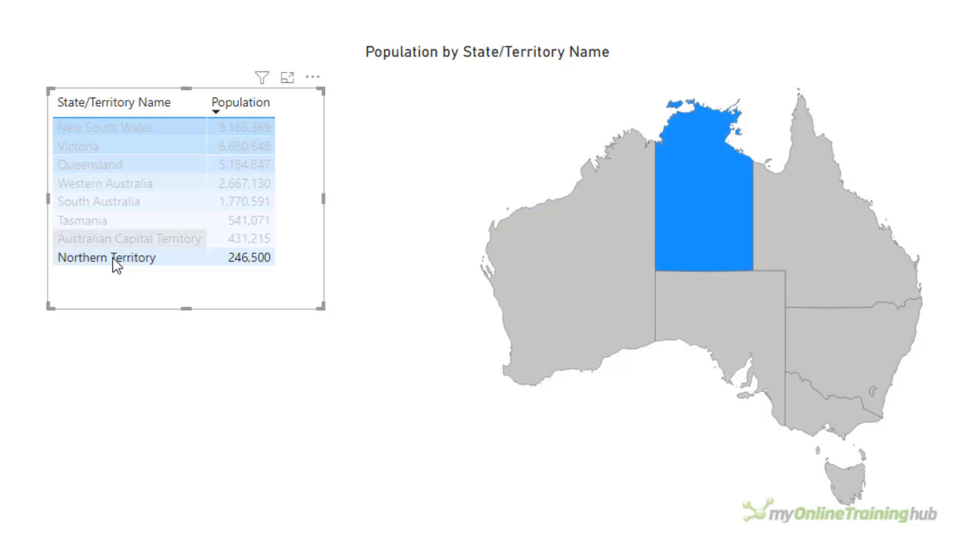
left_click(112, 222)
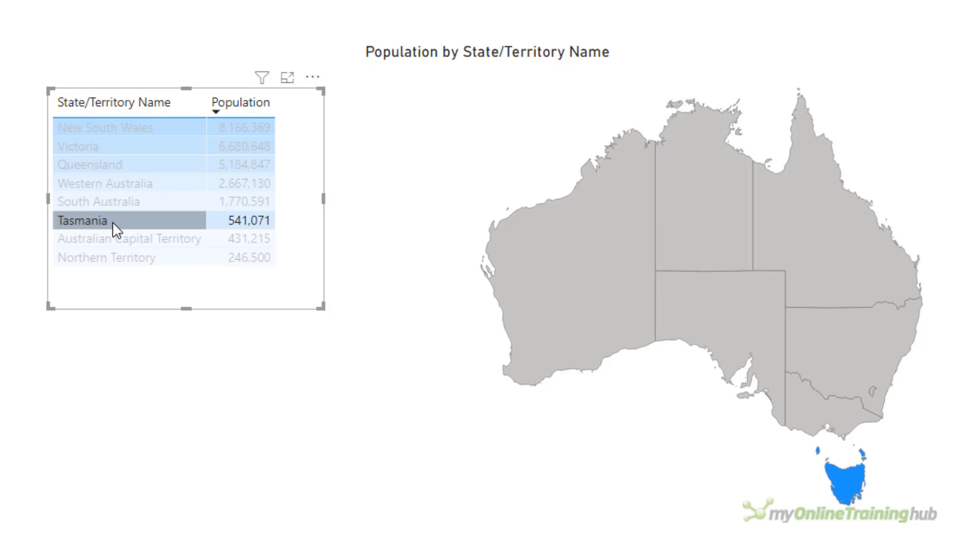
left_click(112, 222)
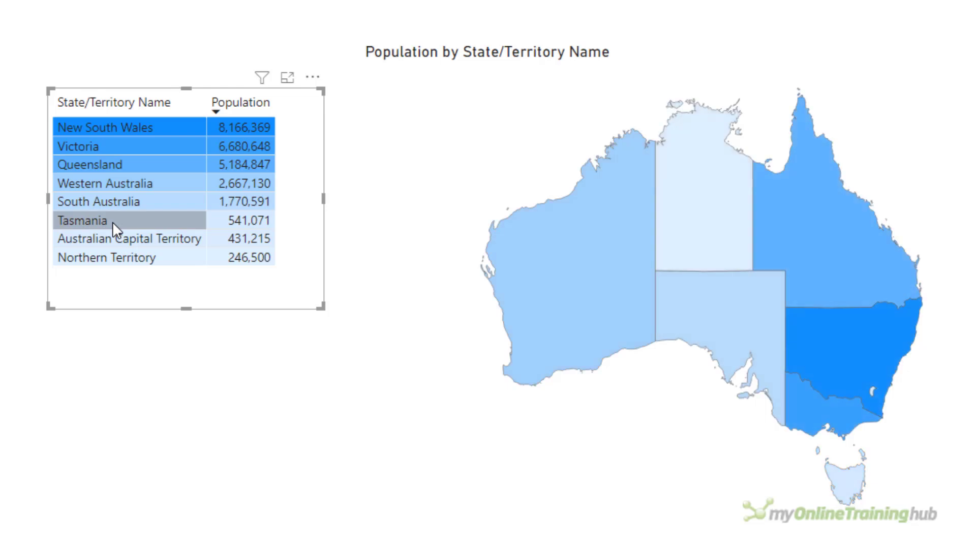
left_click(112, 222)
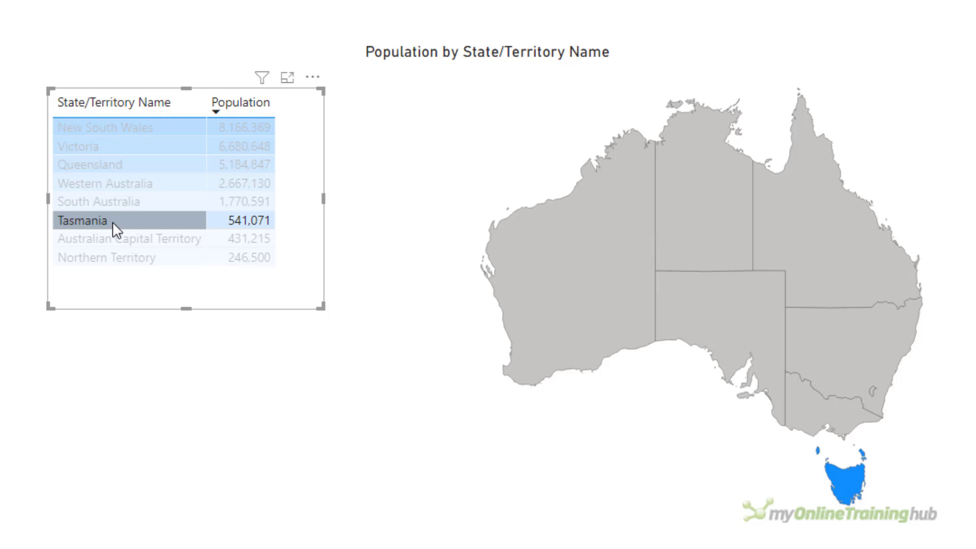
left_click(112, 222)
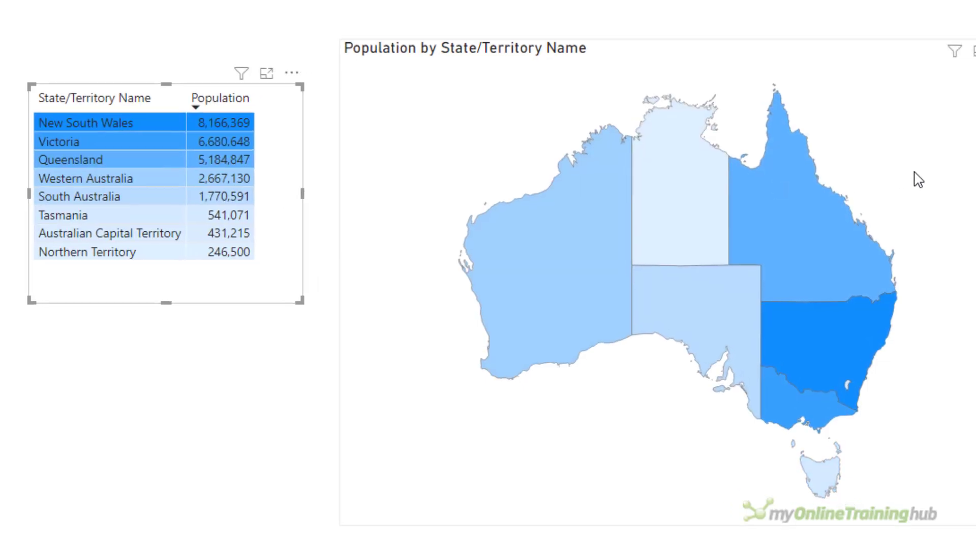
Review the map's data colour settings, then select Tasmania in the table to highlight it
left_click(917, 179)
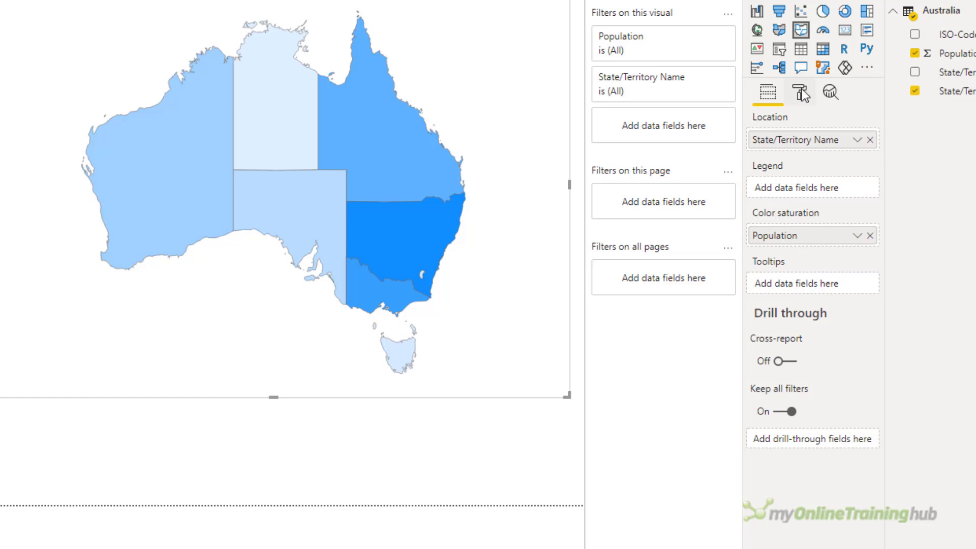
left_click(802, 94)
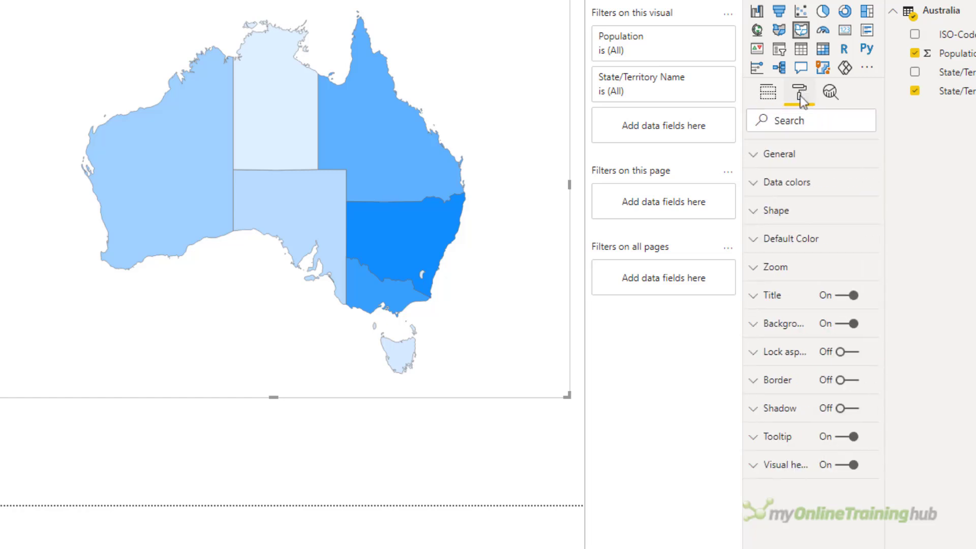
left_click(784, 190)
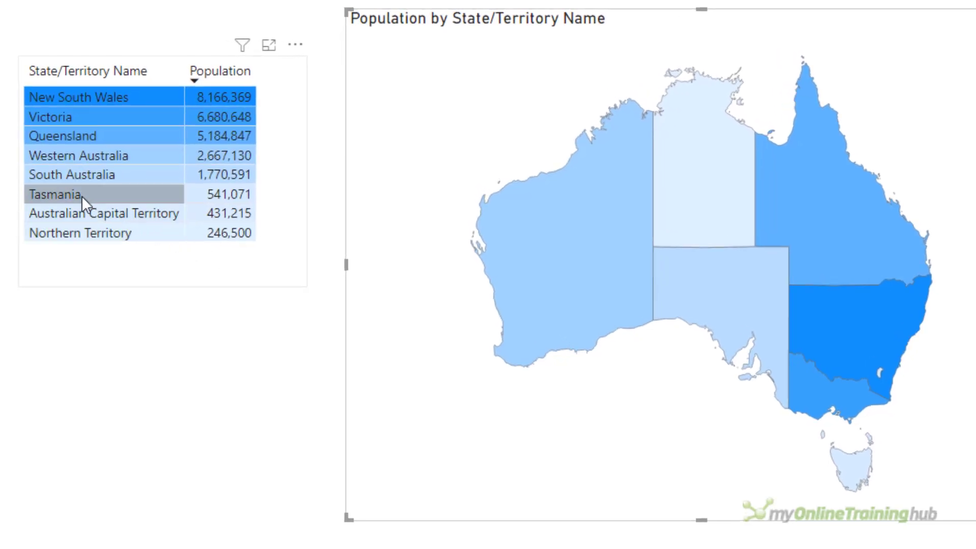
left_click(81, 197)
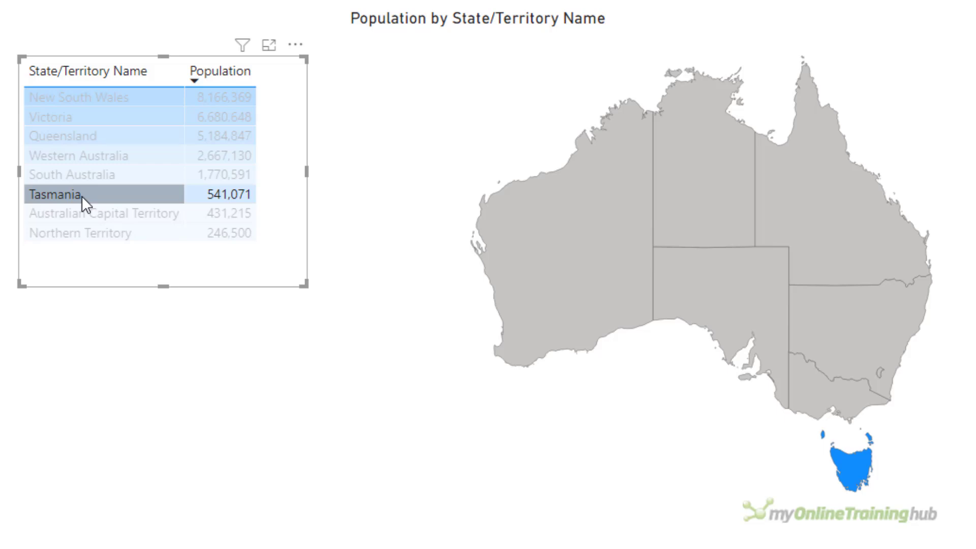
Set the shape map's colour scale minimum to 246500 and maximum to 8166369
left_click(82, 196)
left_click(941, 152)
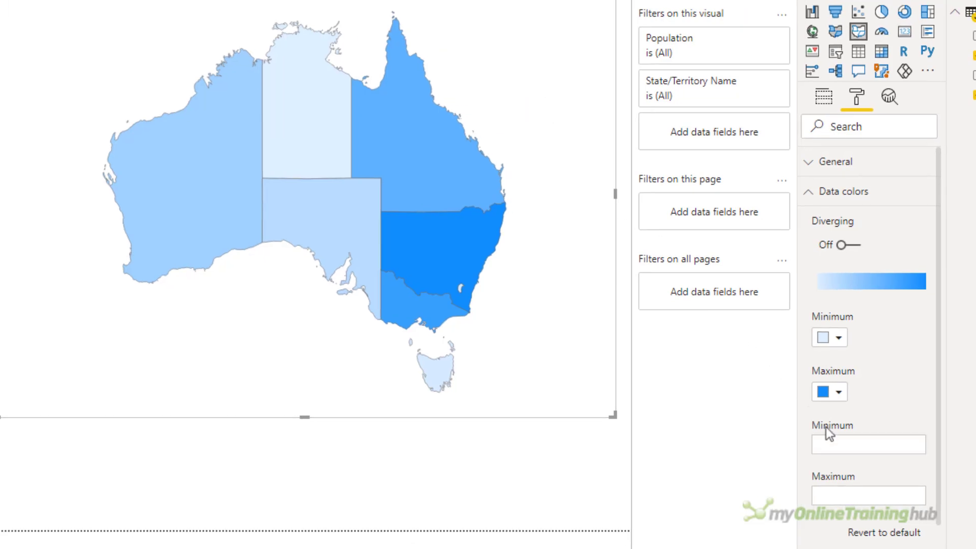
left_click(845, 446)
type("246500")
key("Tab")
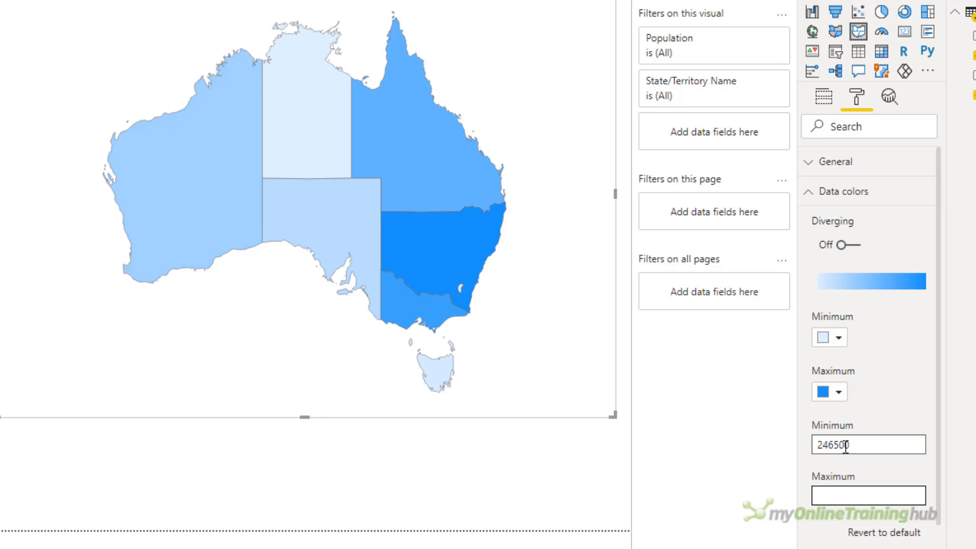
type("8166369")
key("Return")
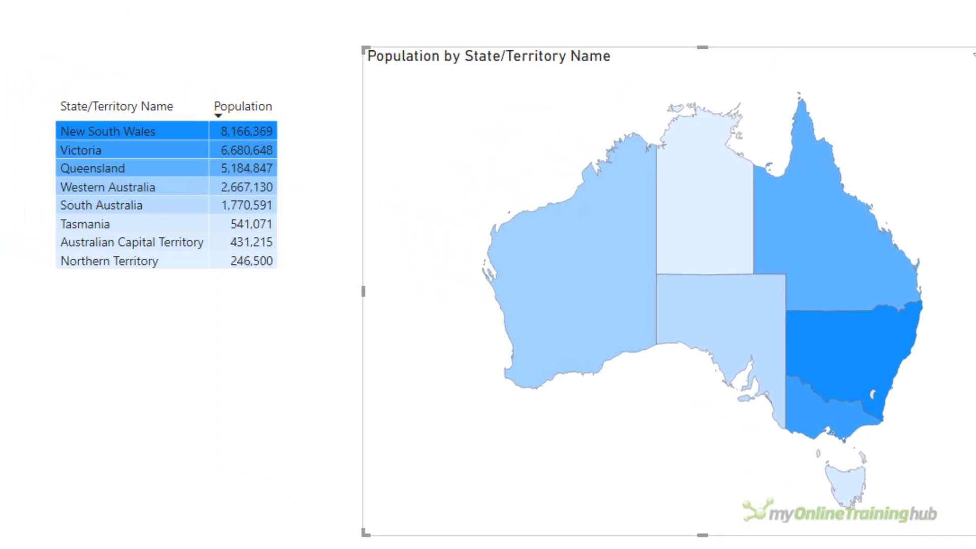
left_click(101, 221)
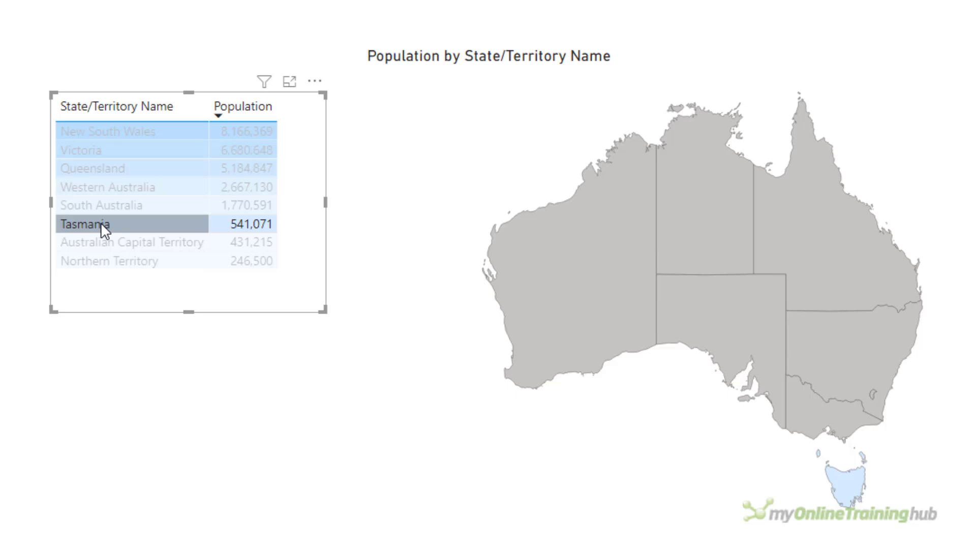
left_click(101, 221)
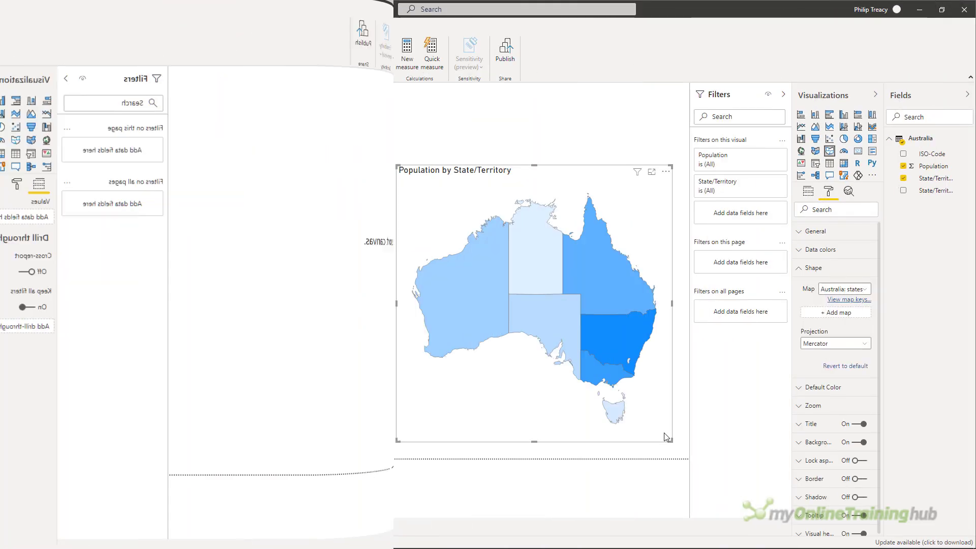
Try a pink minimum, yellow maximum and diverging scale, then revert map colours to default
left_click(815, 249)
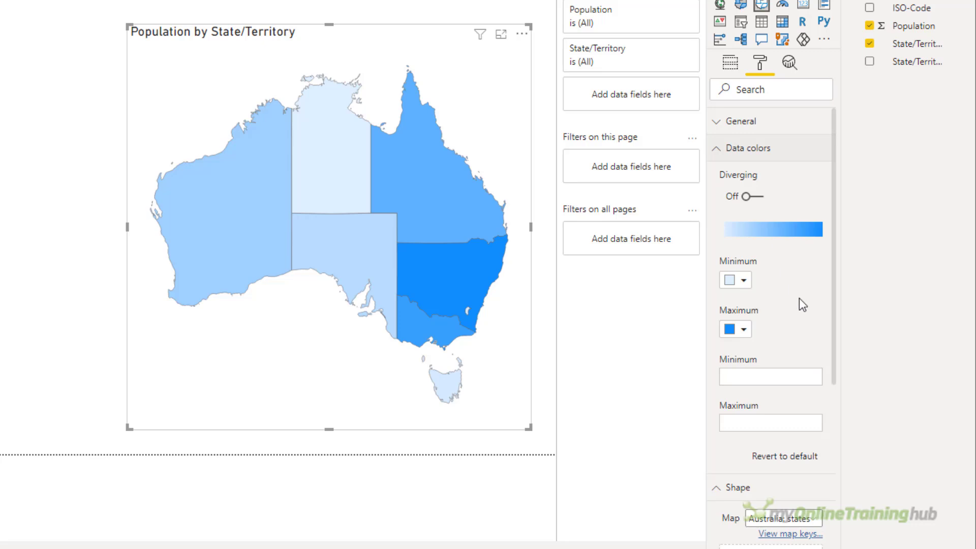
left_click(743, 280)
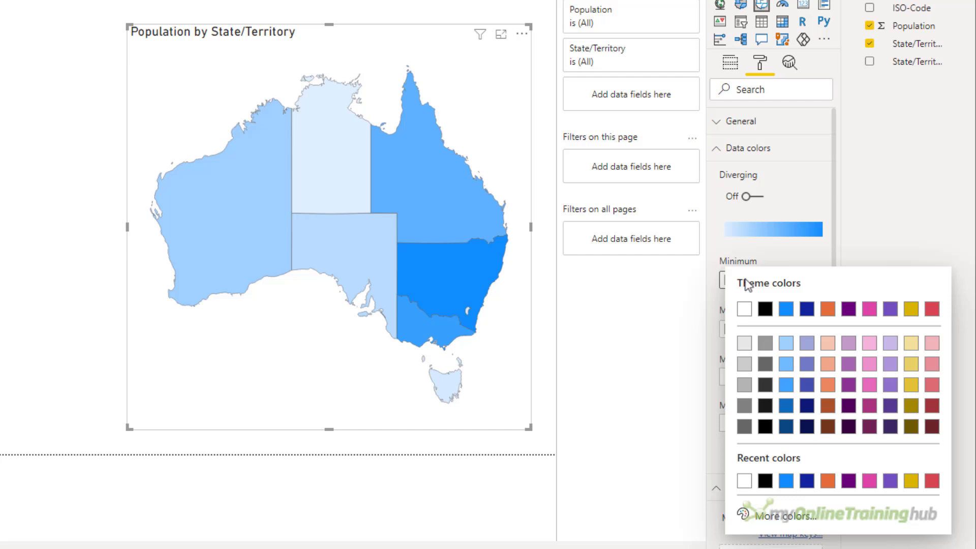
left_click(869, 309)
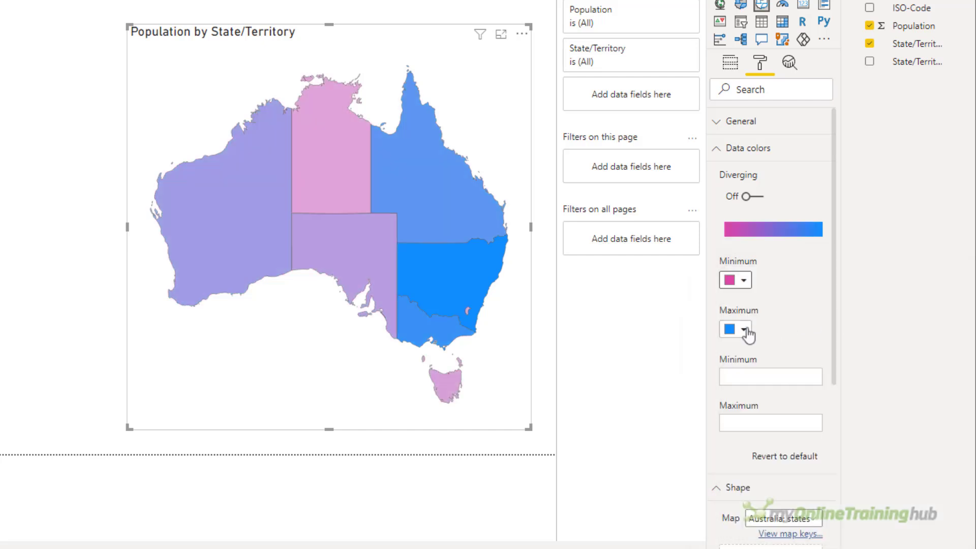
left_click(744, 330)
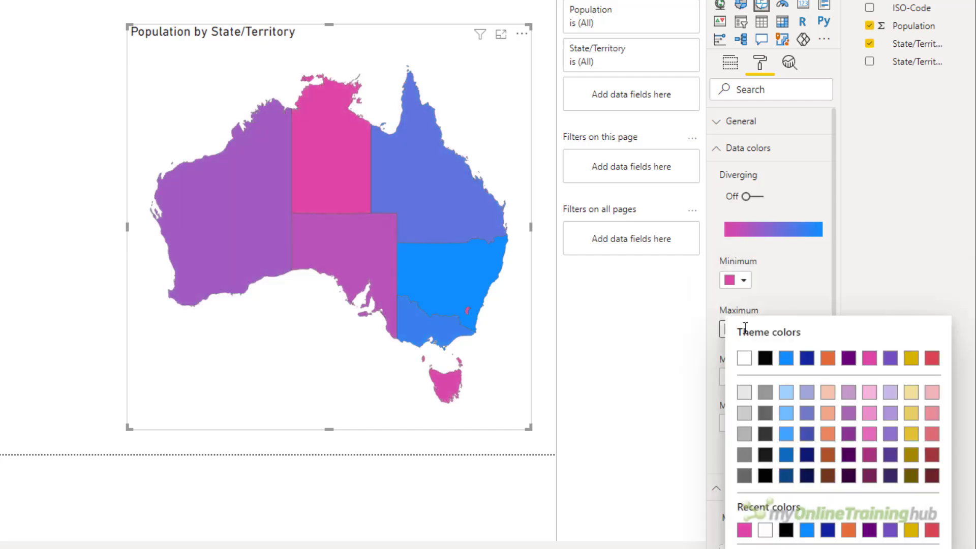
left_click(913, 435)
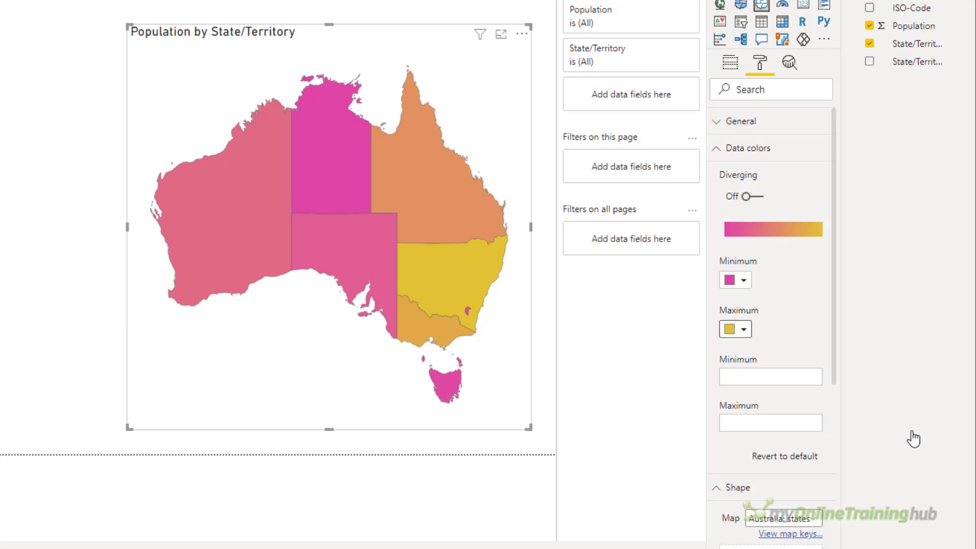
left_click(755, 201)
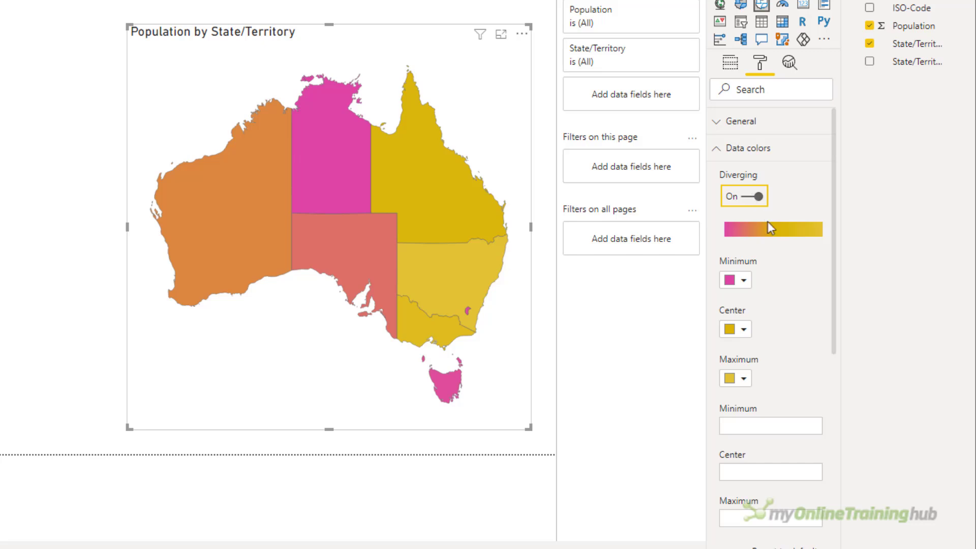
scroll(792, 269, "down", 3)
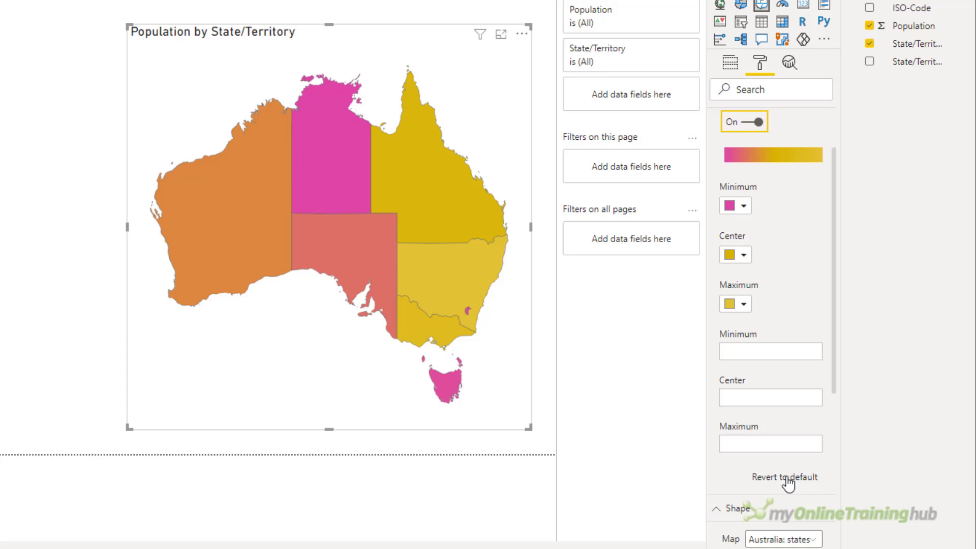
left_click(786, 477)
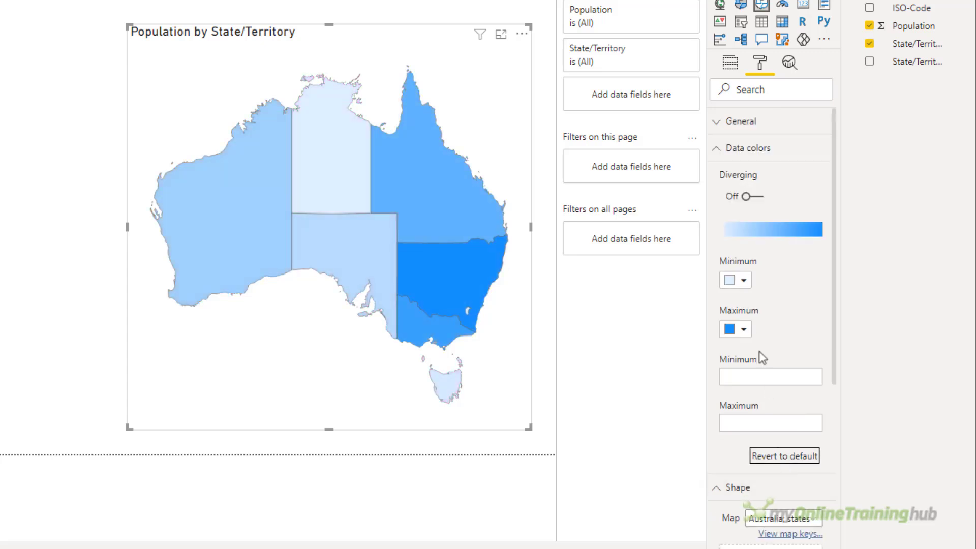
Replace State/Territory Name with State/Territory in the map legend and widen the map leftward
left_click(718, 149)
left_click(729, 65)
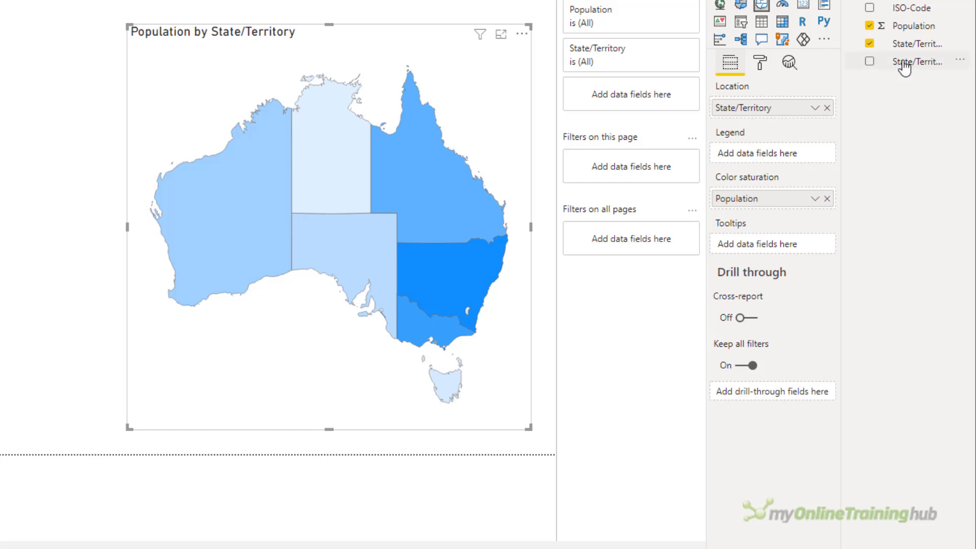
left_click_drag(902, 65, 761, 158)
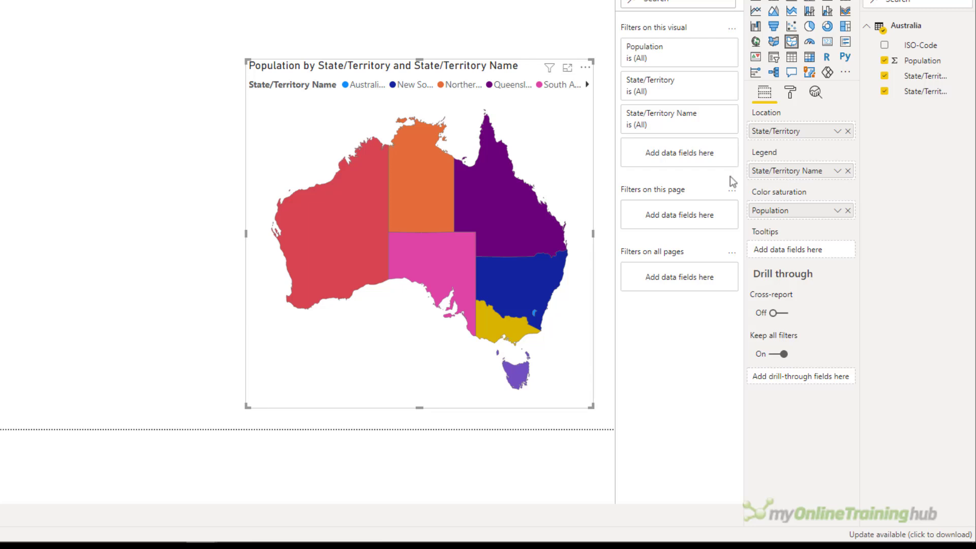
left_click_drag(245, 232, 37, 235)
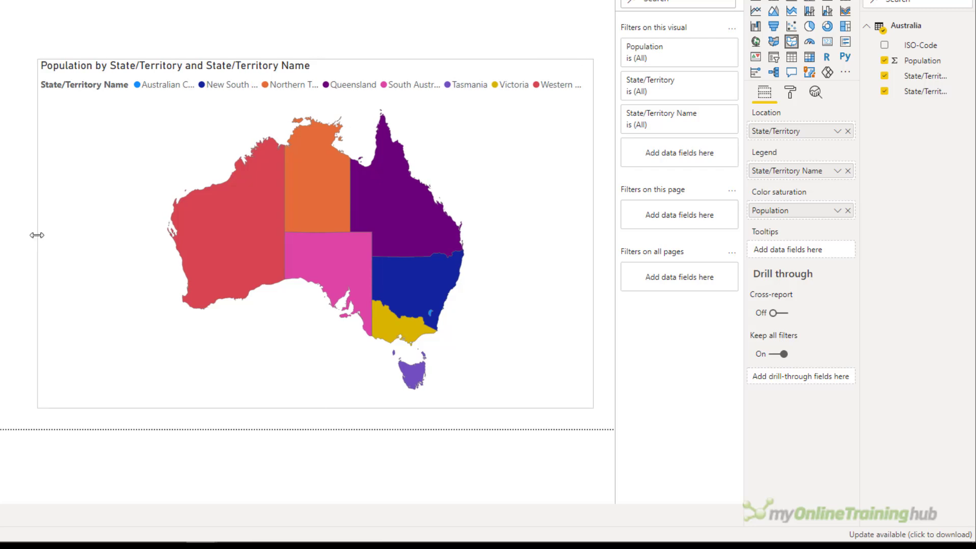
left_click(848, 171)
left_click_drag(869, 137, 798, 174)
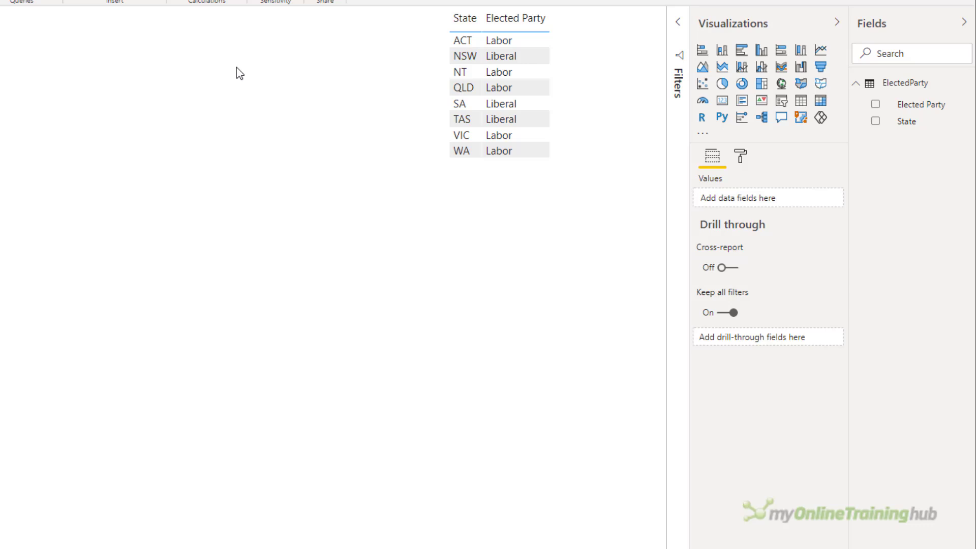
Add a shape map under the table with State as location and Elected Party as legend
left_click(821, 85)
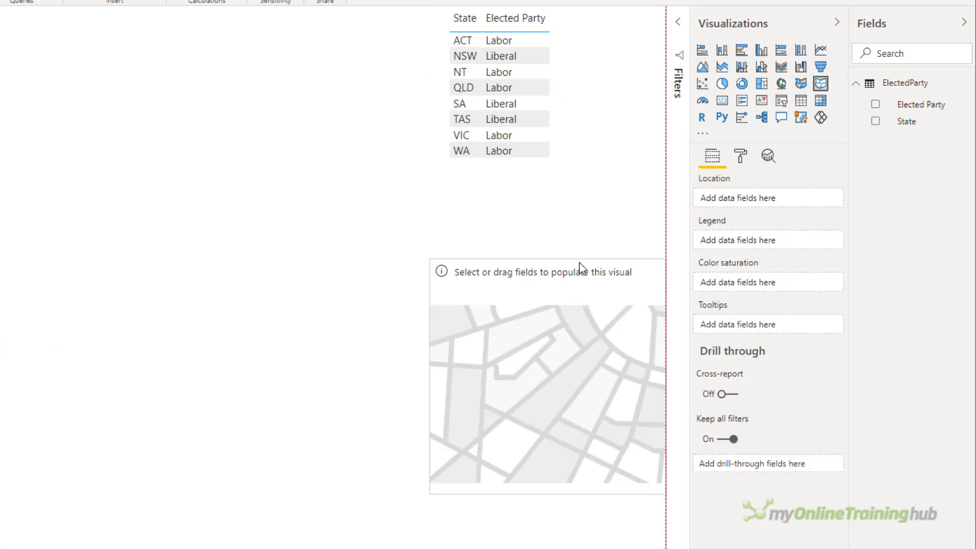
left_click_drag(579, 268, 572, 224)
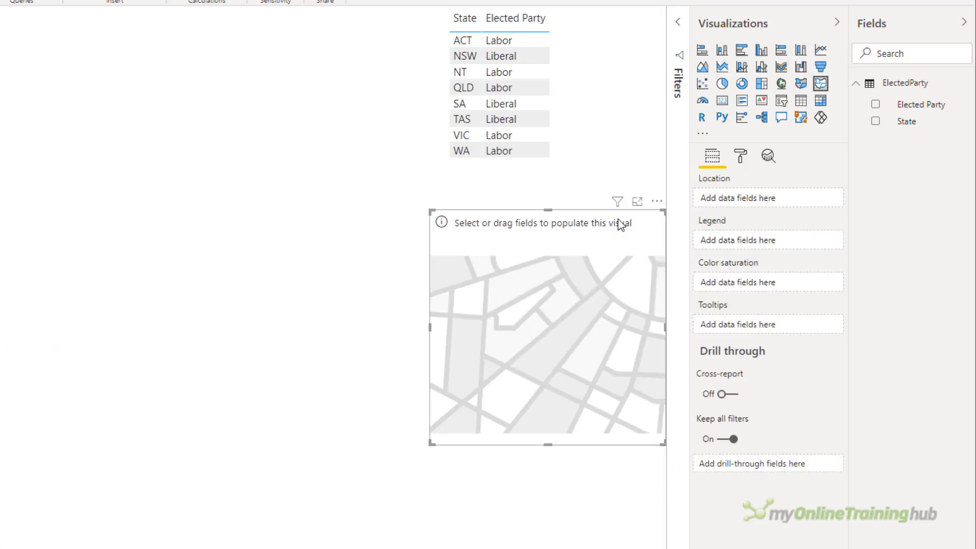
left_click(876, 122)
left_click(876, 105)
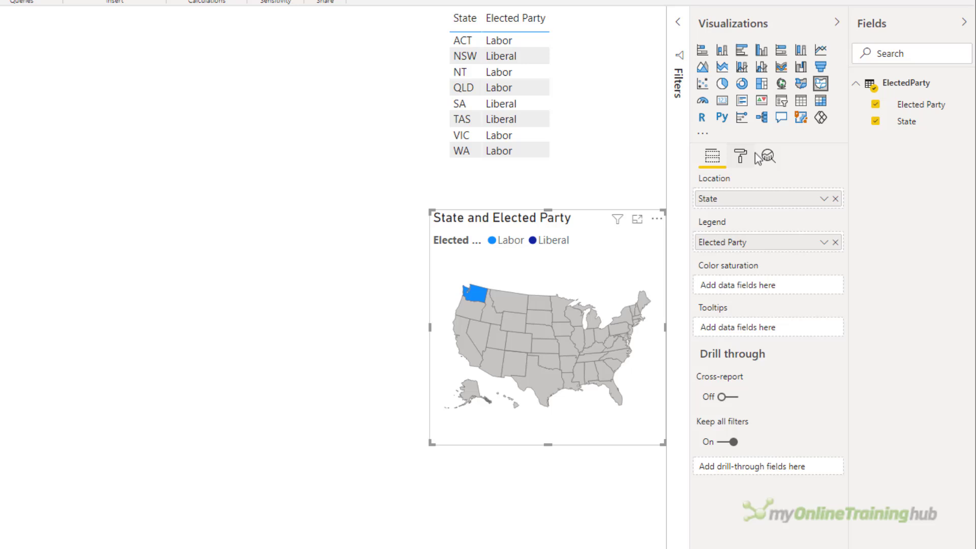
Set the map to Australia: states and add Elected Party to colour saturation
left_click(740, 156)
left_click(756, 286)
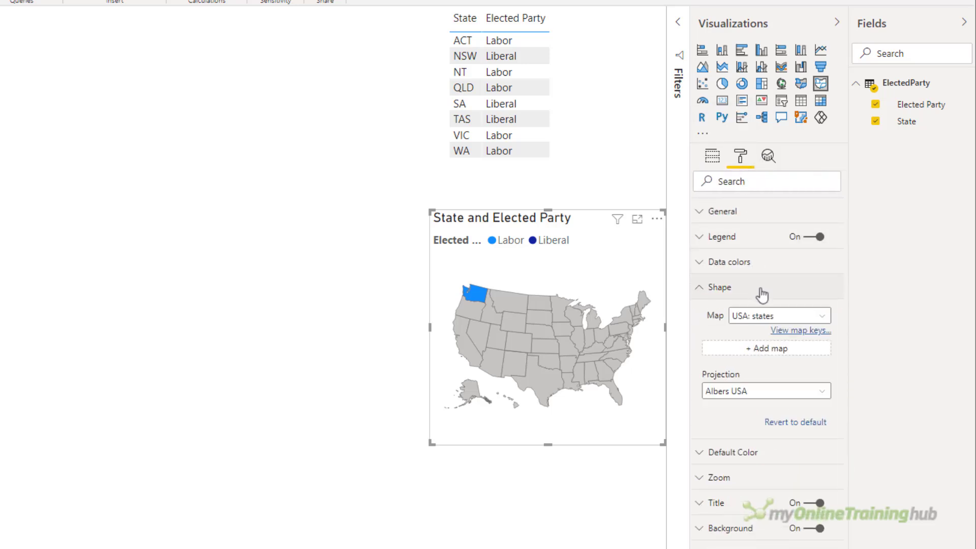
left_click(795, 317)
left_click(789, 338)
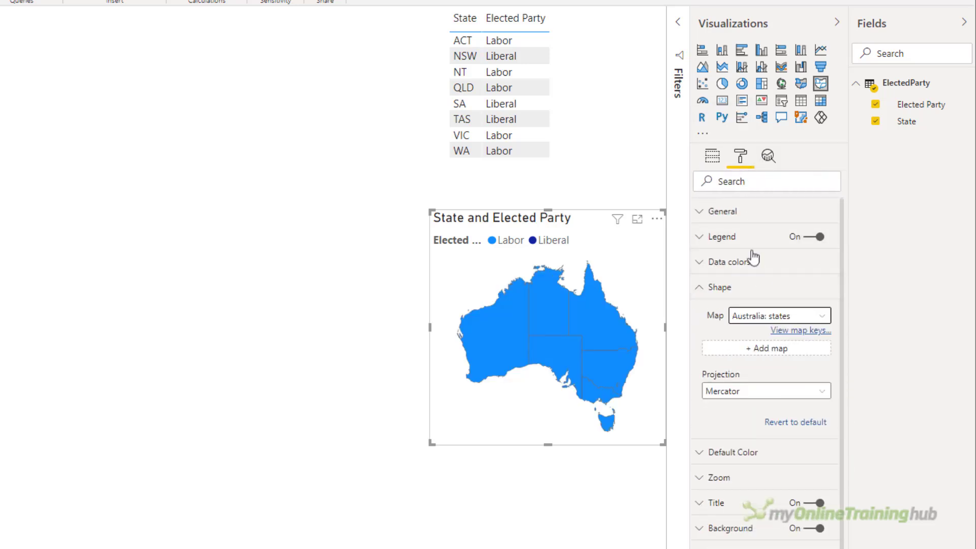
left_click(713, 156)
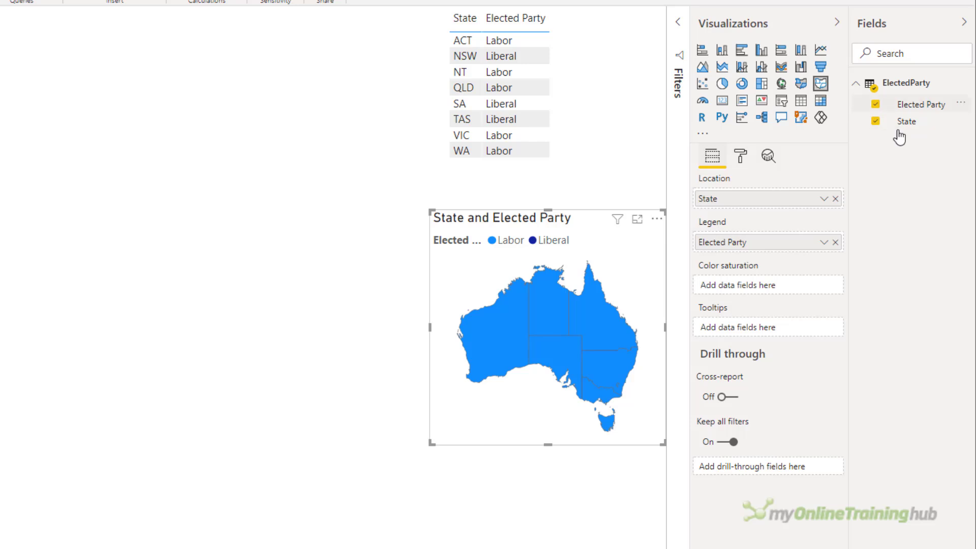
left_click_drag(914, 105, 777, 291)
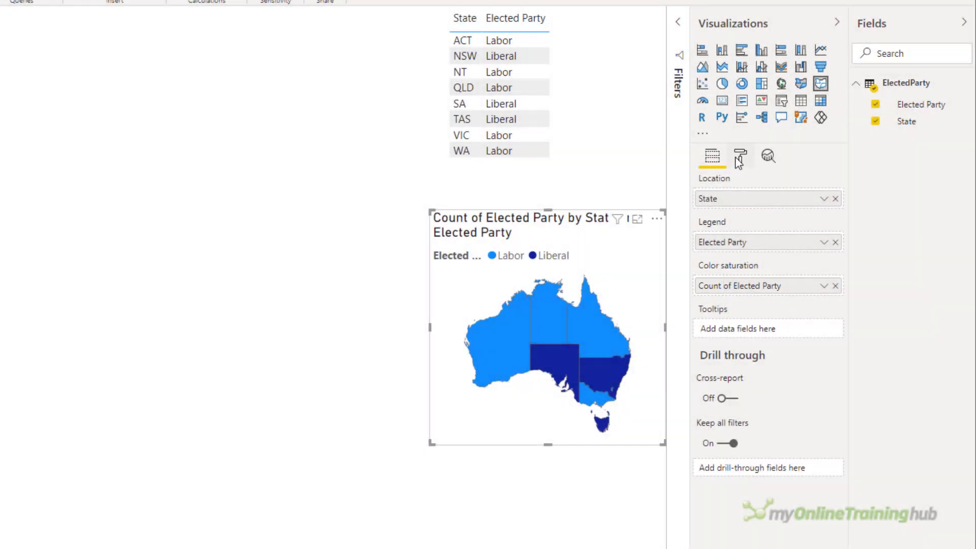
Colour Labor red and Liberal medium blue, turn the title off, and widen the map leftward
left_click(741, 157)
left_click(735, 261)
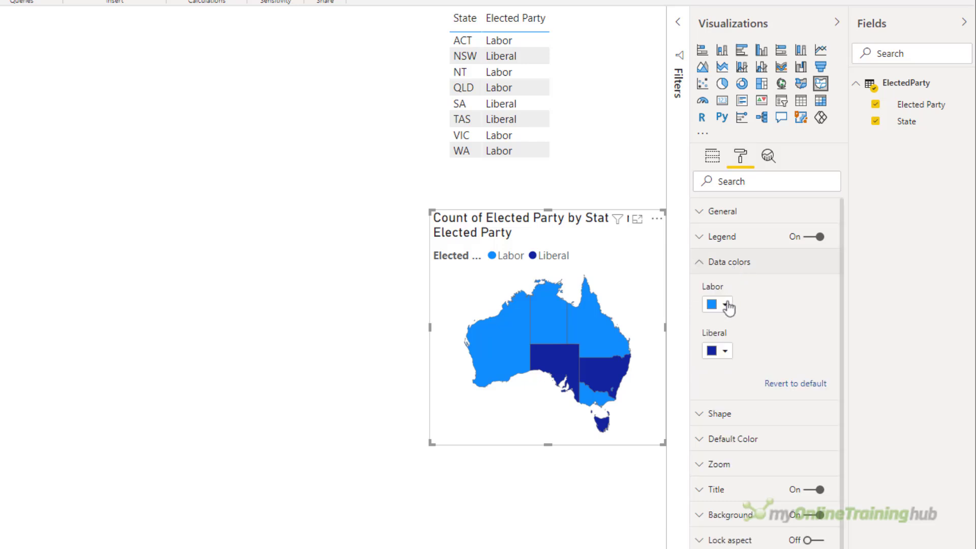
left_click(727, 305)
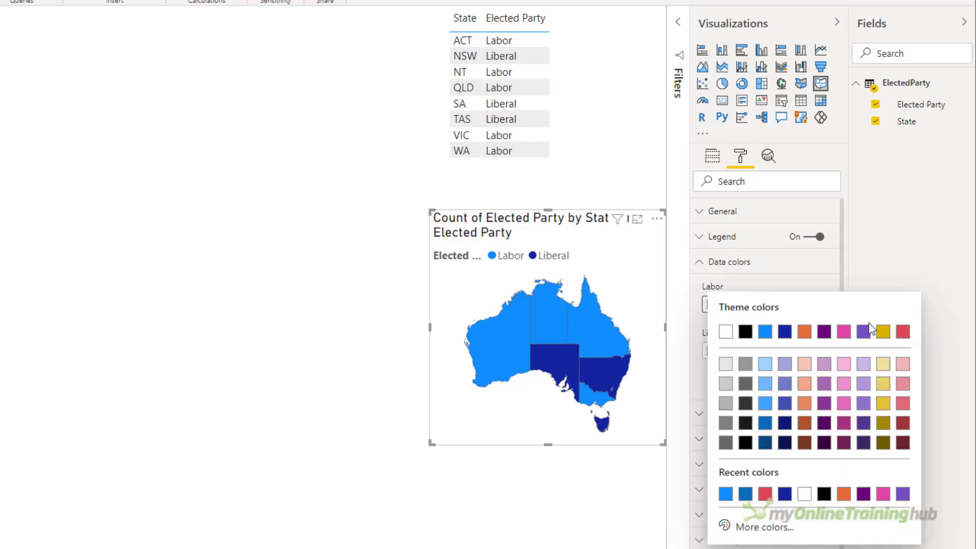
left_click(901, 331)
left_click(726, 352)
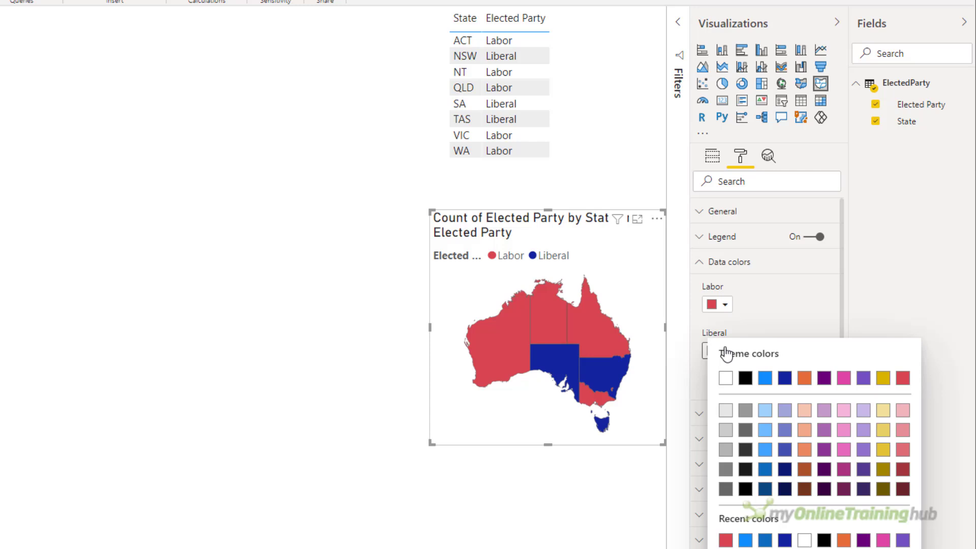
left_click(766, 469)
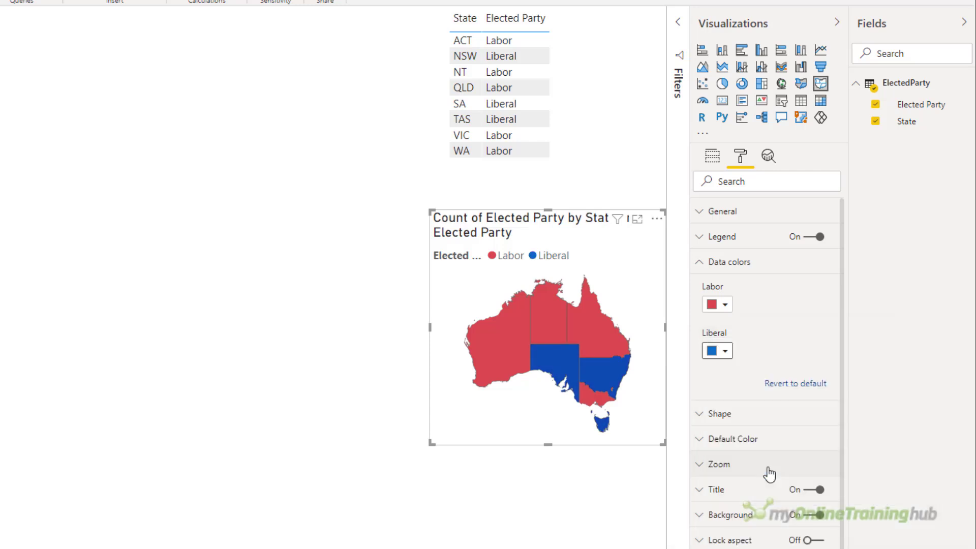
left_click(814, 490)
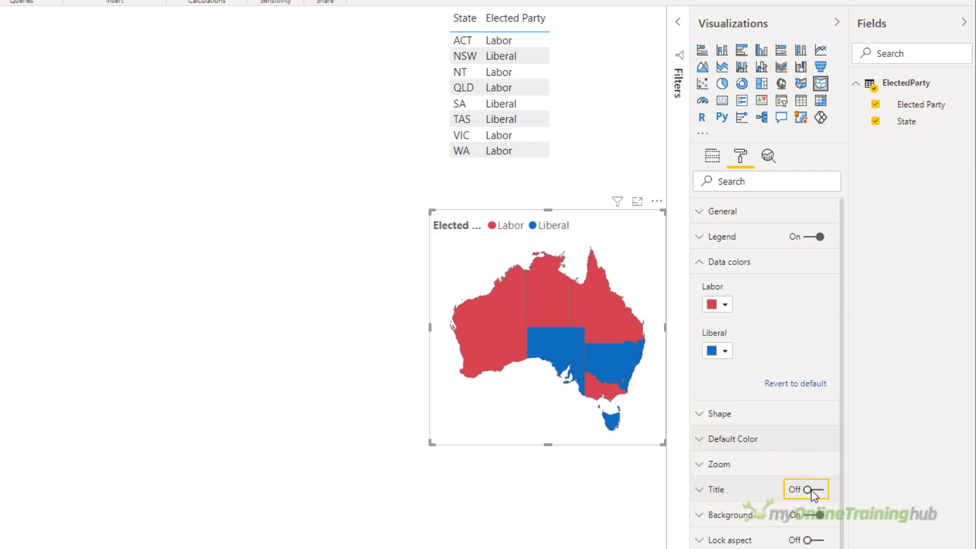
left_click_drag(430, 328, 337, 326)
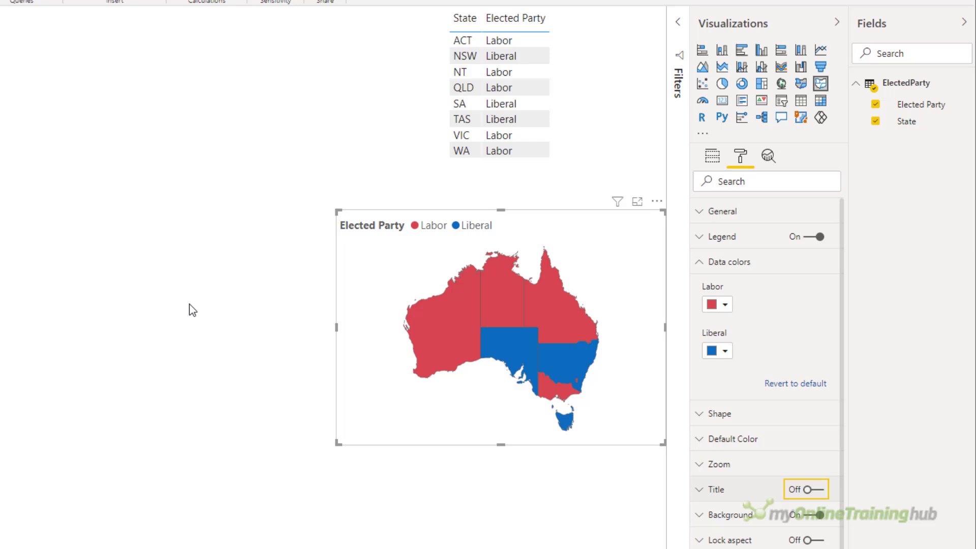
Collapse Data colors and show the Shape section's Map dropdown of built-in maps
left_click(700, 263)
left_click(705, 288)
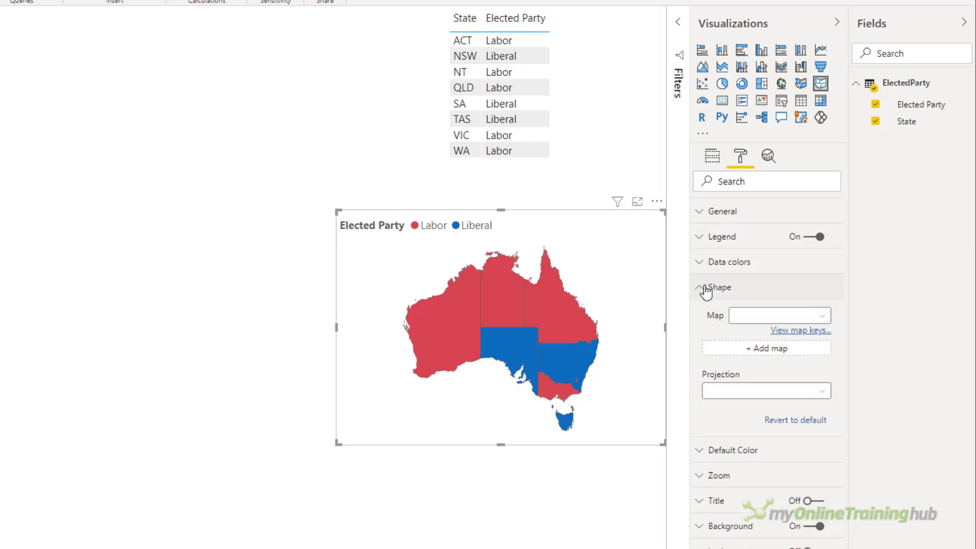
left_click(825, 319)
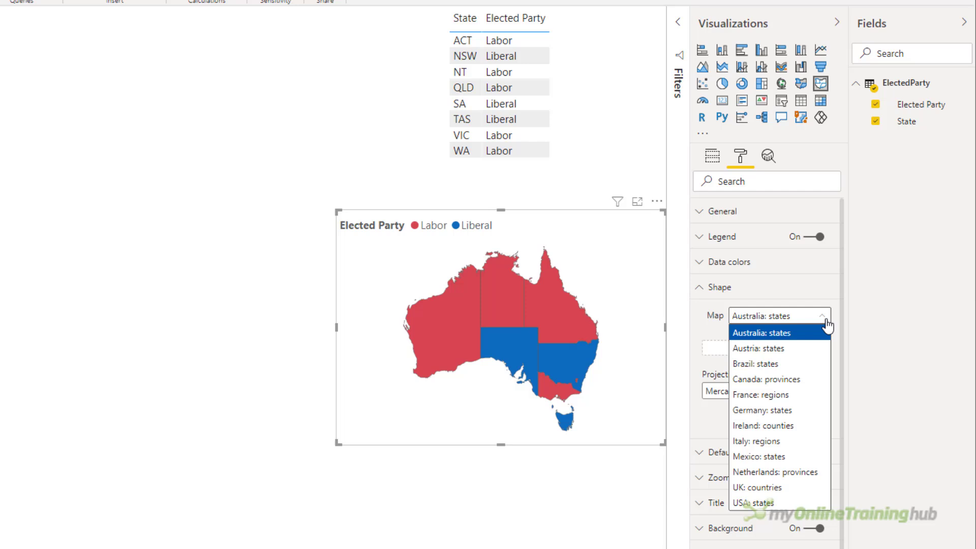